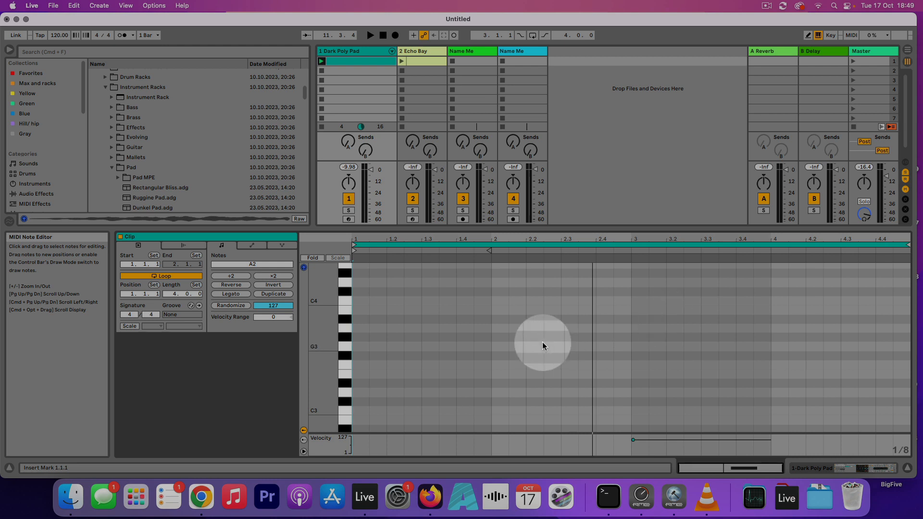
- Set the Dark Poly Pad clip's note grid to 1 Bar and delete the existing A2 note in bar 3
right_click(396, 354)
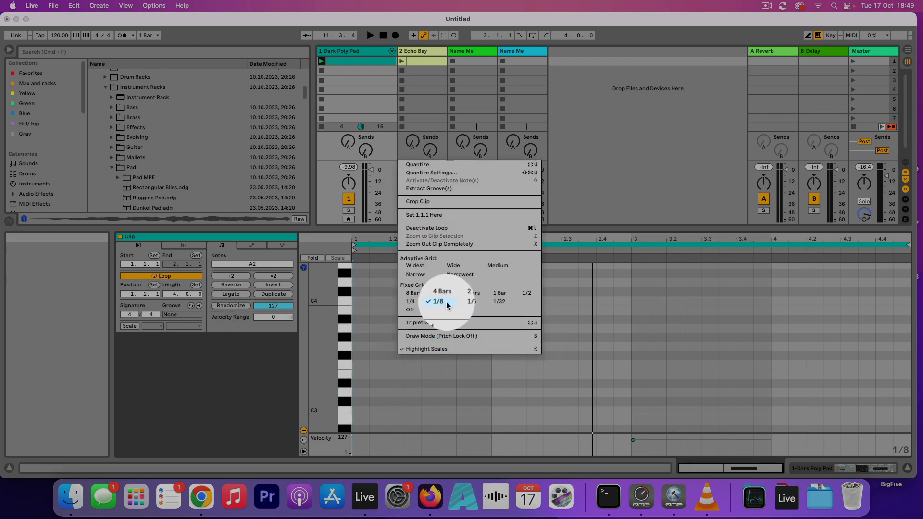
click(500, 292)
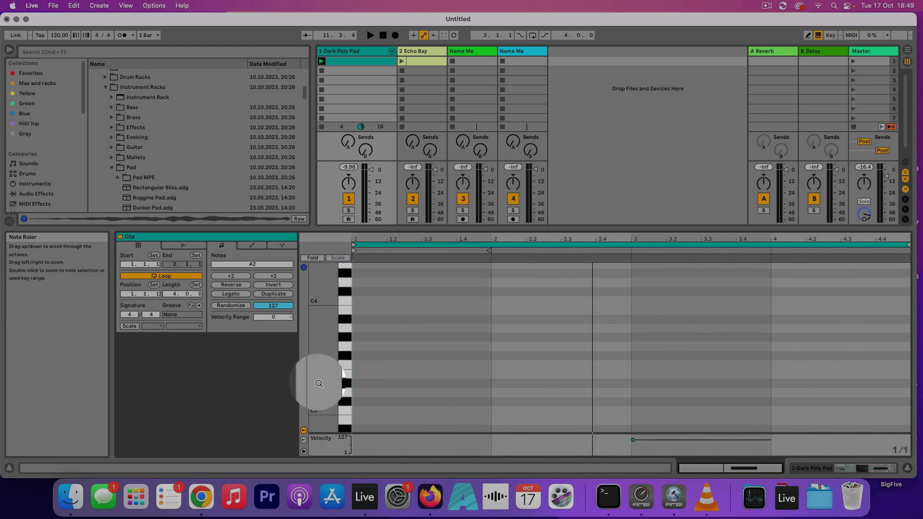
scroll(370, 399, down, 4)
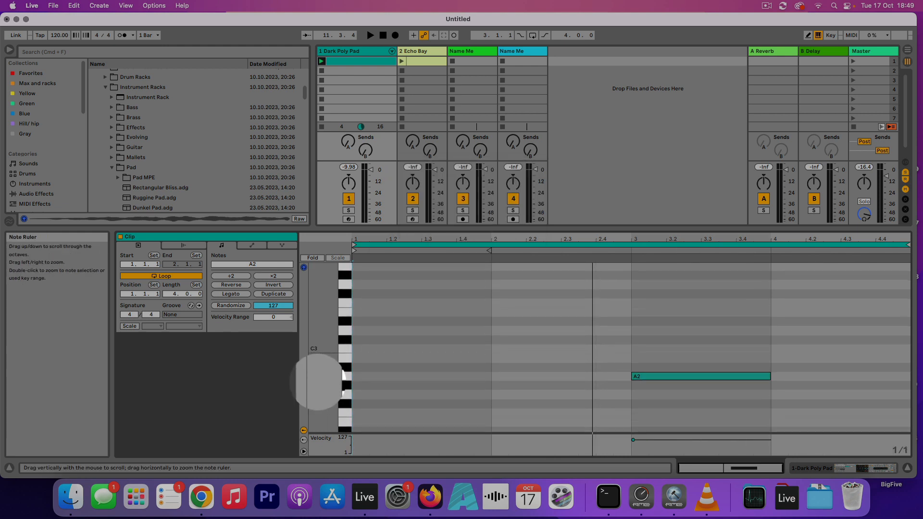
double_click(681, 380)
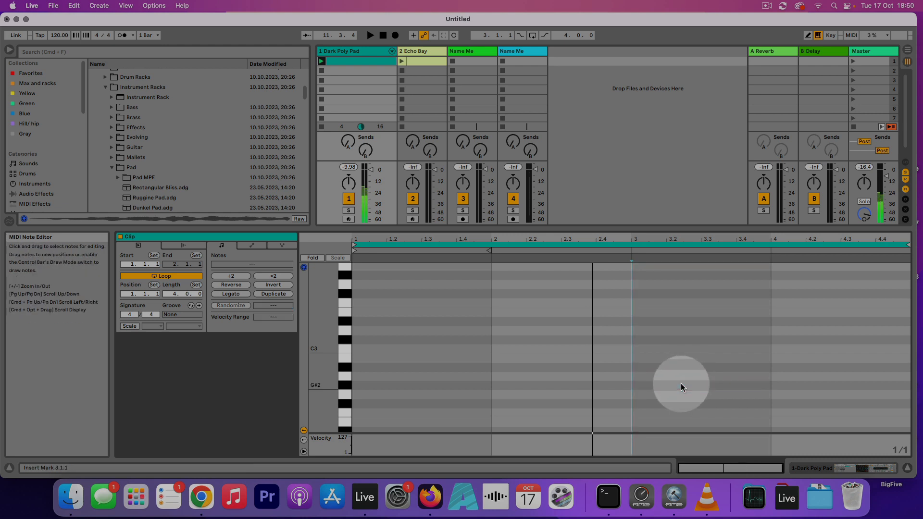
- Add one-bar root notes A2, D3, C3 and B2 in bars 1 to 4 and play the clip through once
double_click(369, 376)
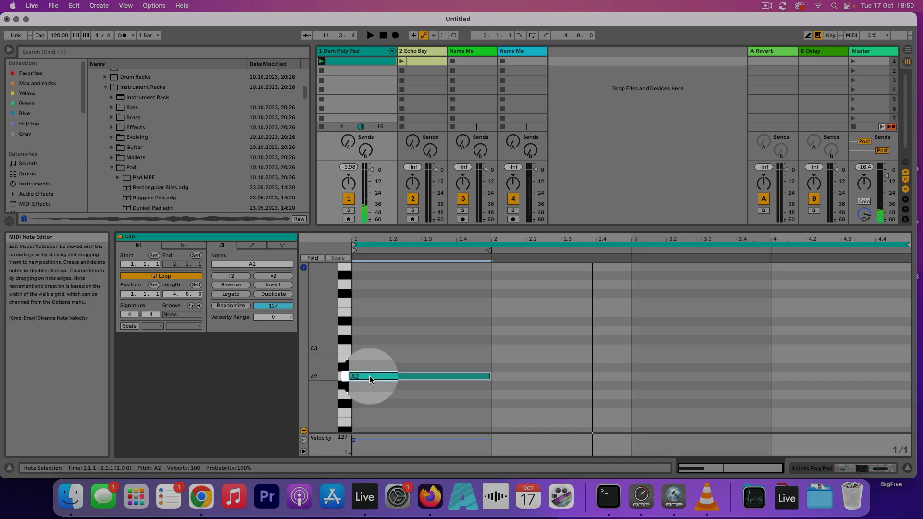
double_click(512, 330)
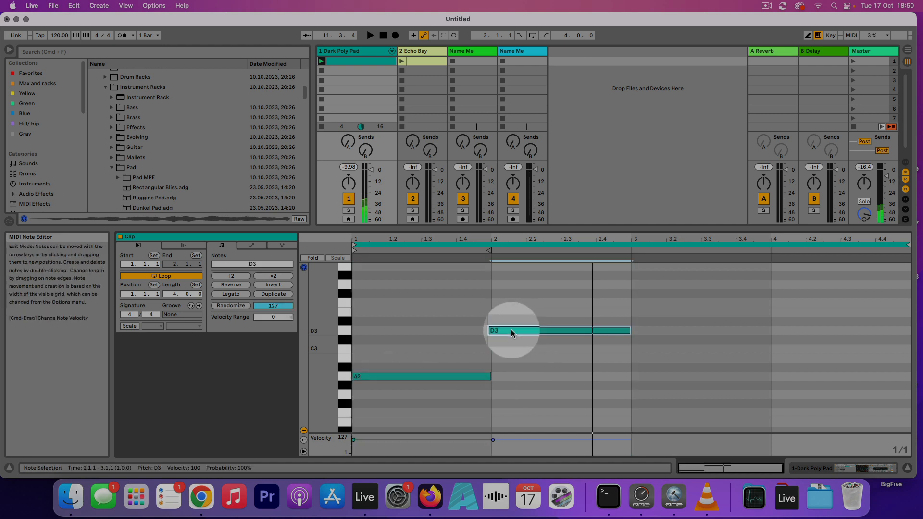
double_click(662, 350)
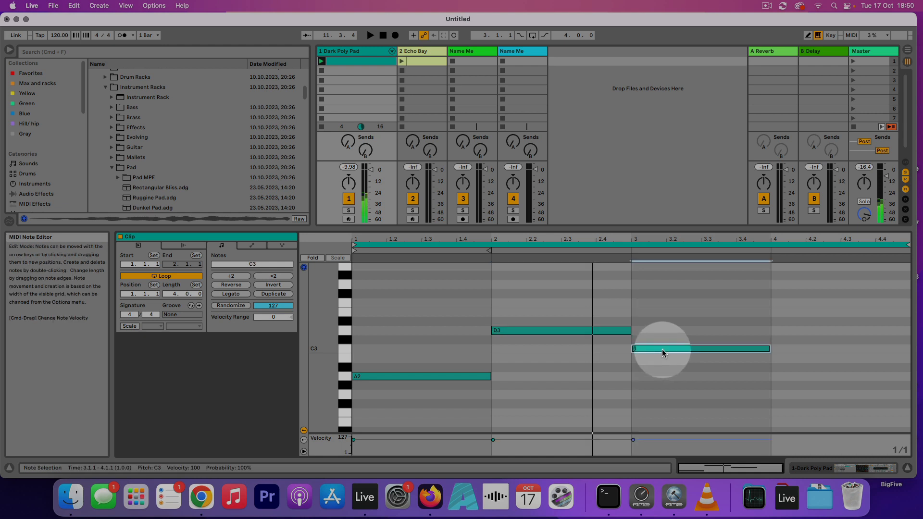
double_click(786, 357)
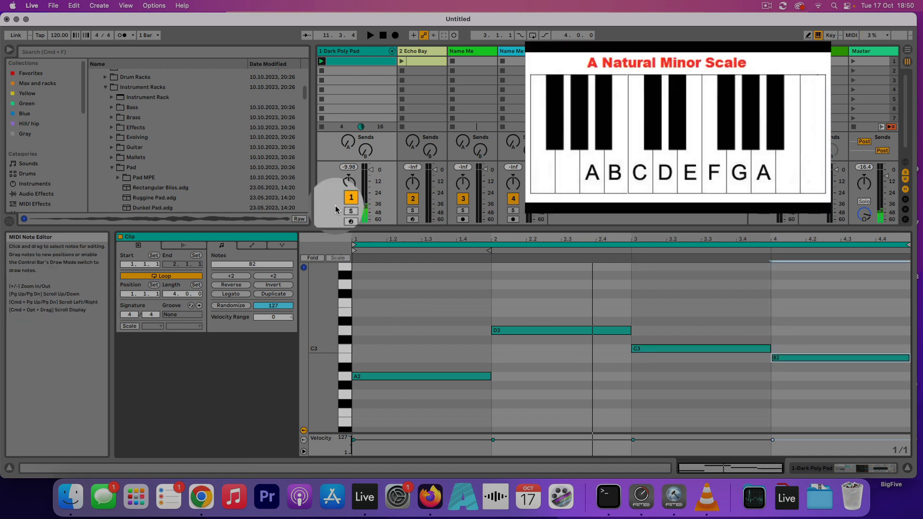
click(321, 61)
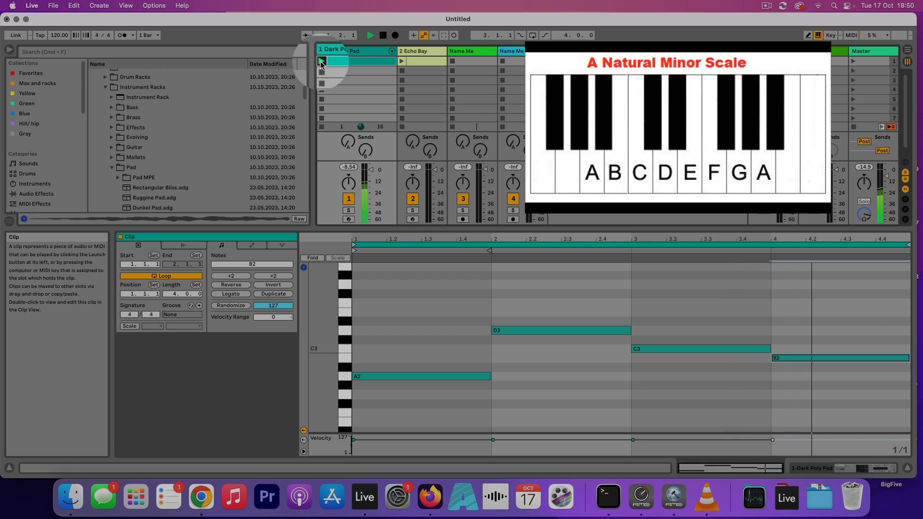
key(space)
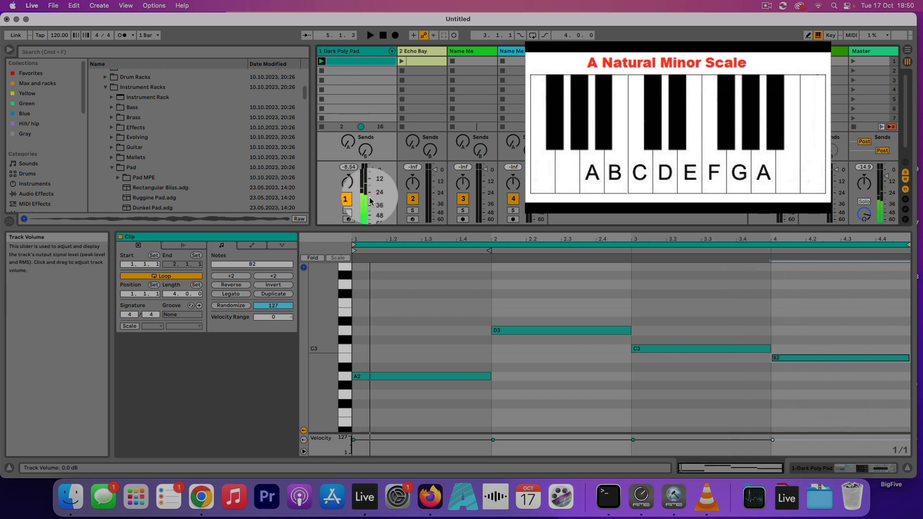
- Build the first two triads by adding C3 and E3 in bar 1 and F3 and A3 in bar 2
drag(314, 350, 313, 364)
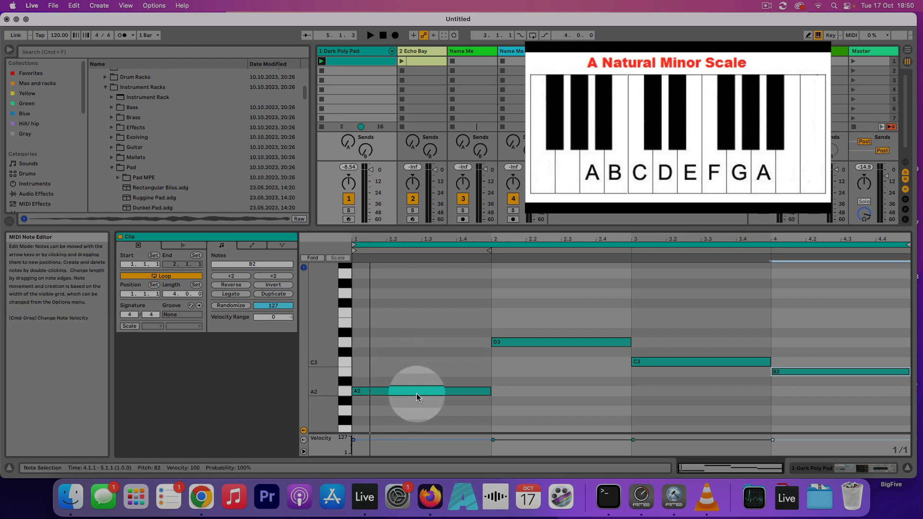
double_click(417, 361)
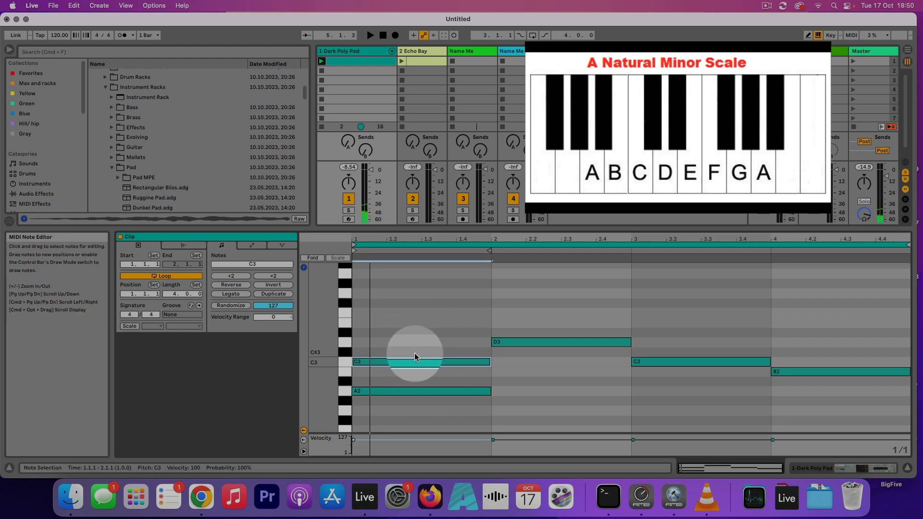
double_click(419, 324)
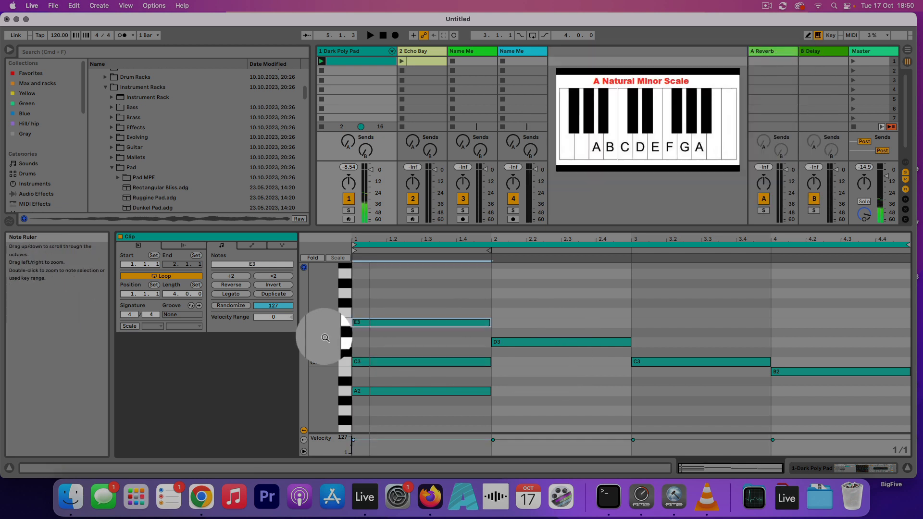
scroll(320, 331, up, 4)
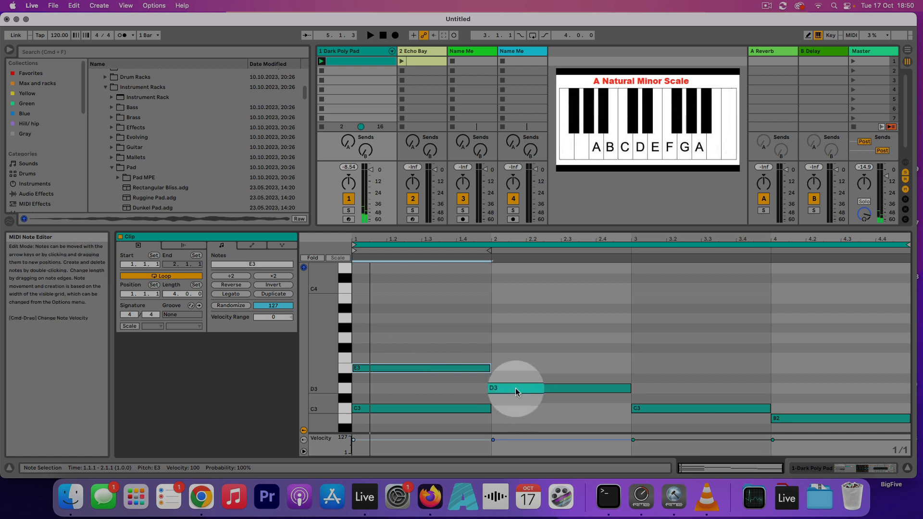
double_click(540, 359)
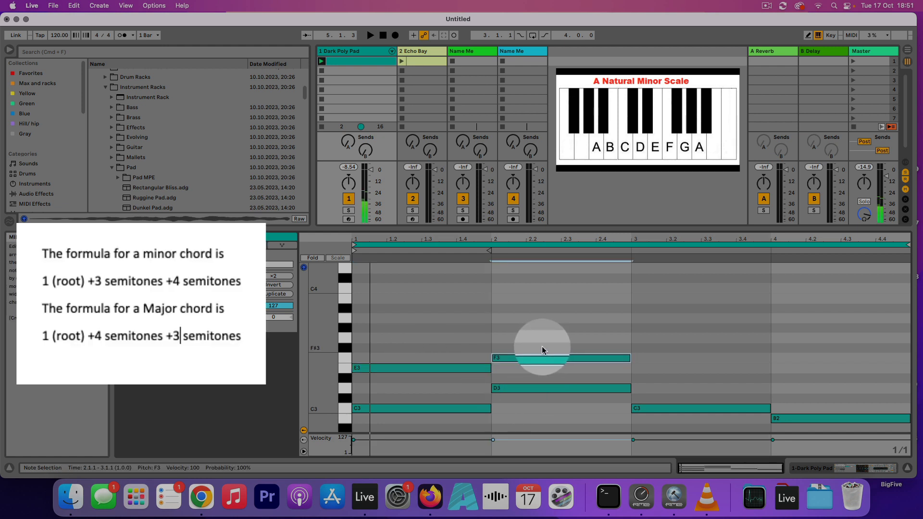
double_click(543, 318)
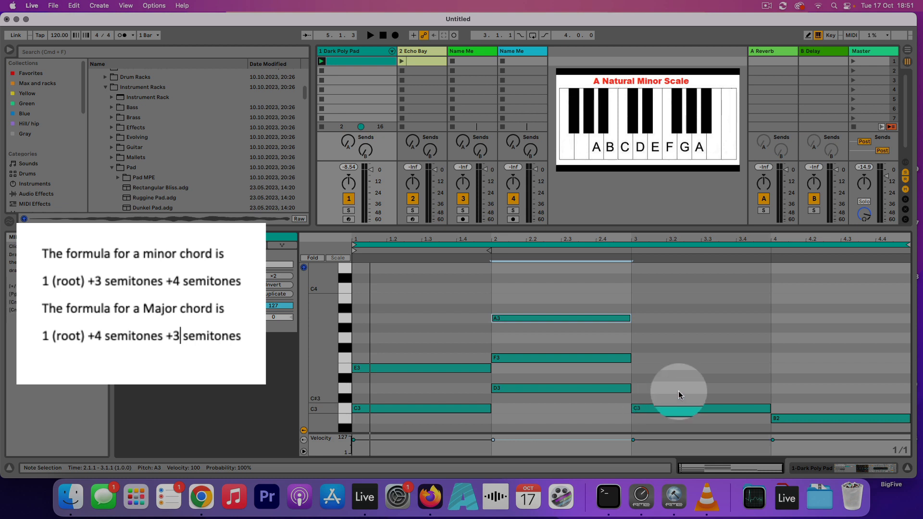
- Complete the last two triads by adding E3 and G3 in bar 3 and D3 and F3 in bar 4
double_click(680, 370)
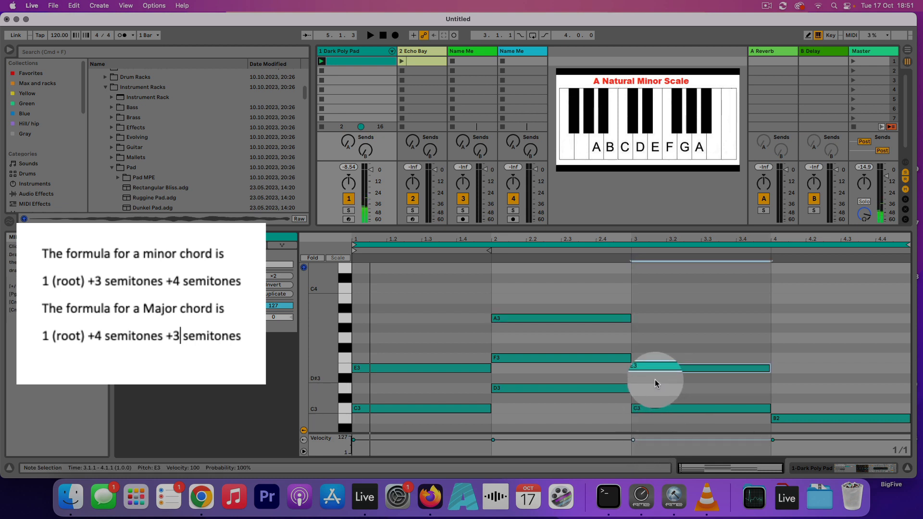
double_click(663, 337)
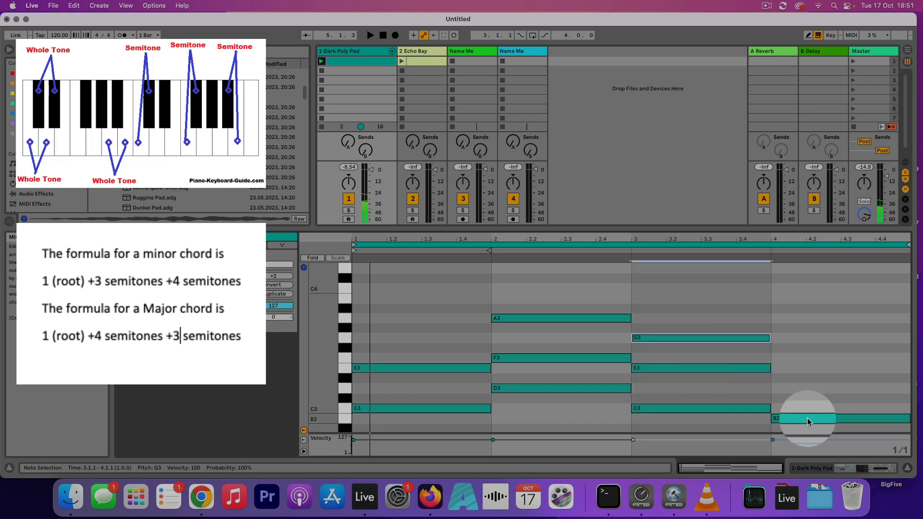
click(814, 394)
double_click(815, 391)
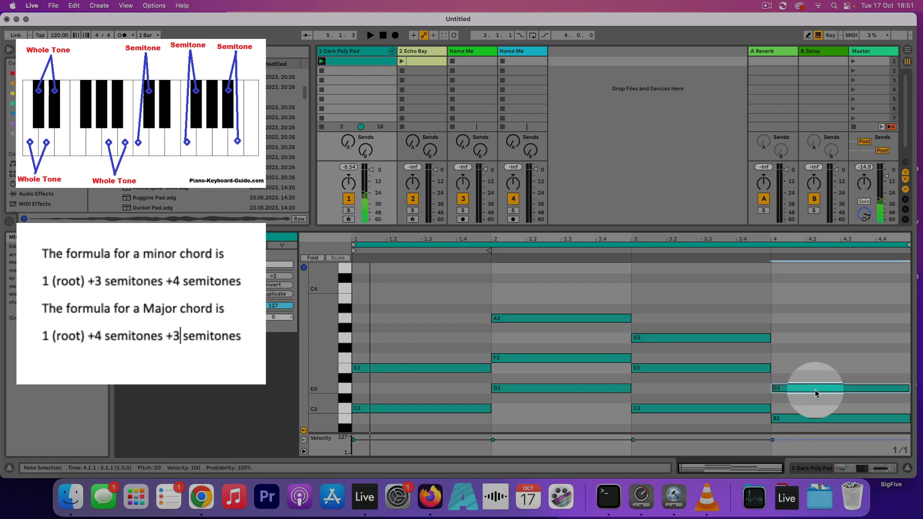
double_click(816, 359)
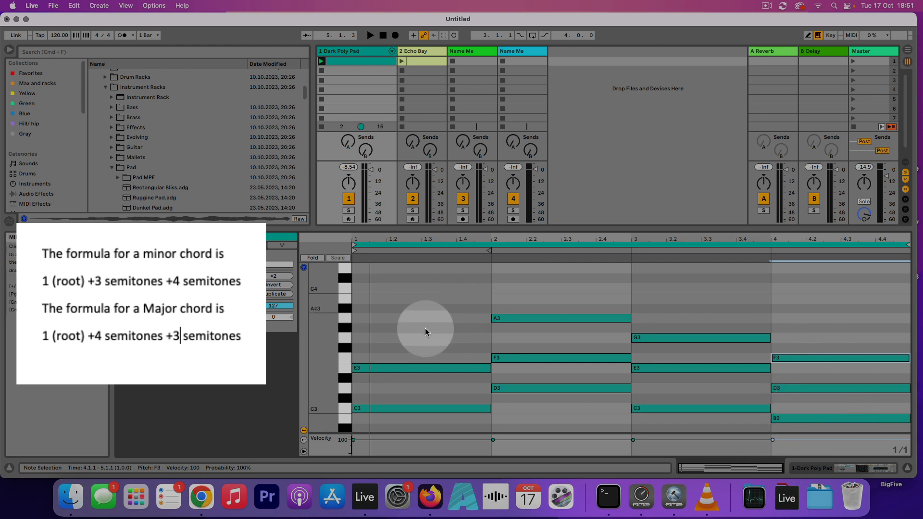
- Play back the four-chord progression in the Dark Poly Pad clip and stop playback
scroll(309, 340, down, 2)
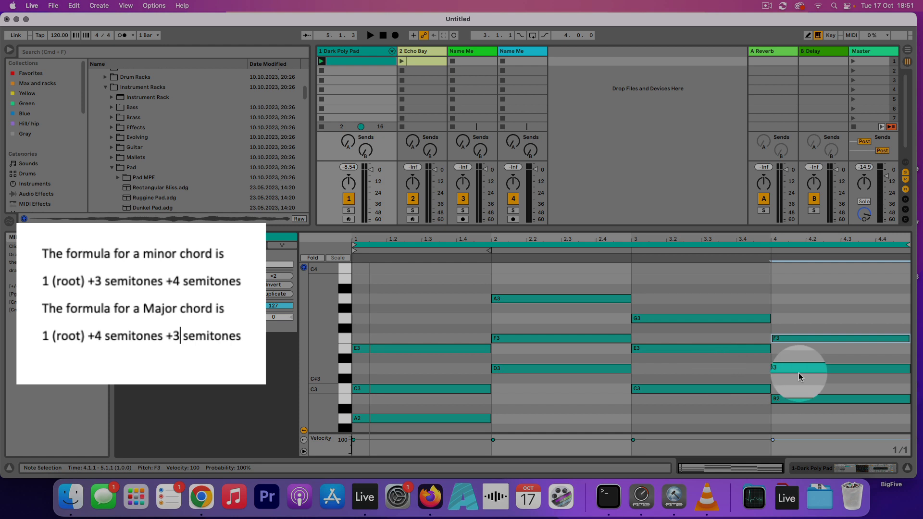
click(322, 61)
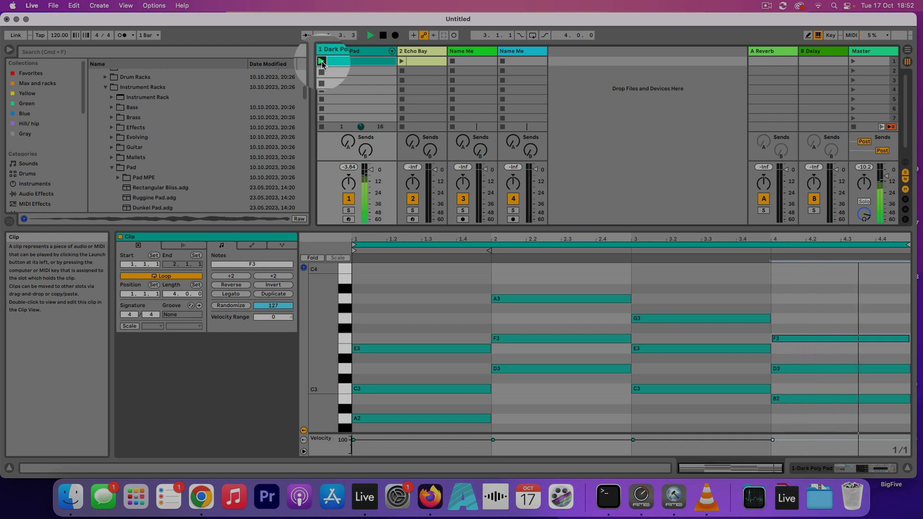
key(space)
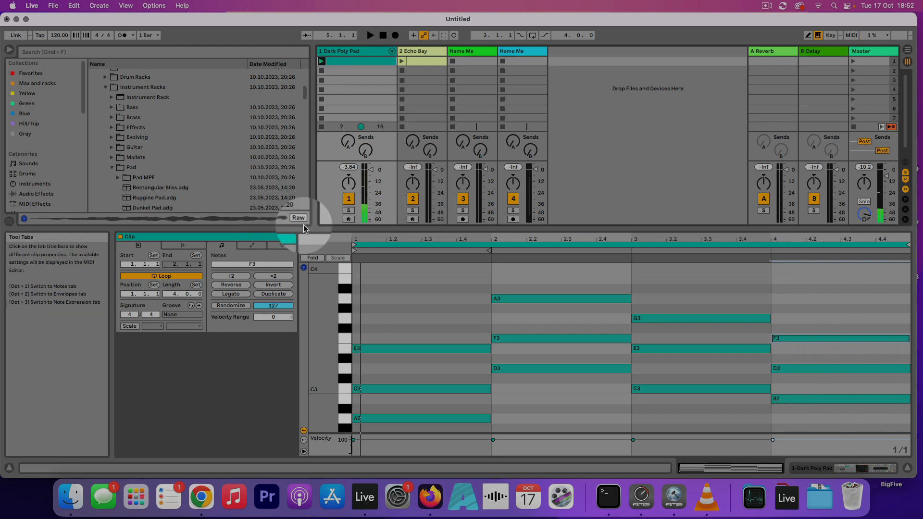
- Invert two chords by moving bar 2's A3 down an octave and bar 4's B2 up an octave, and play the clip
click(566, 298)
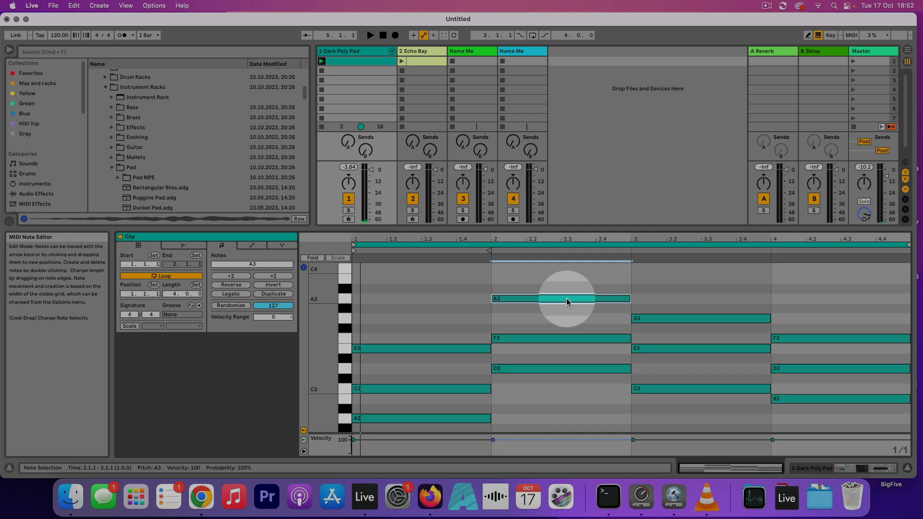
key(shift+Down)
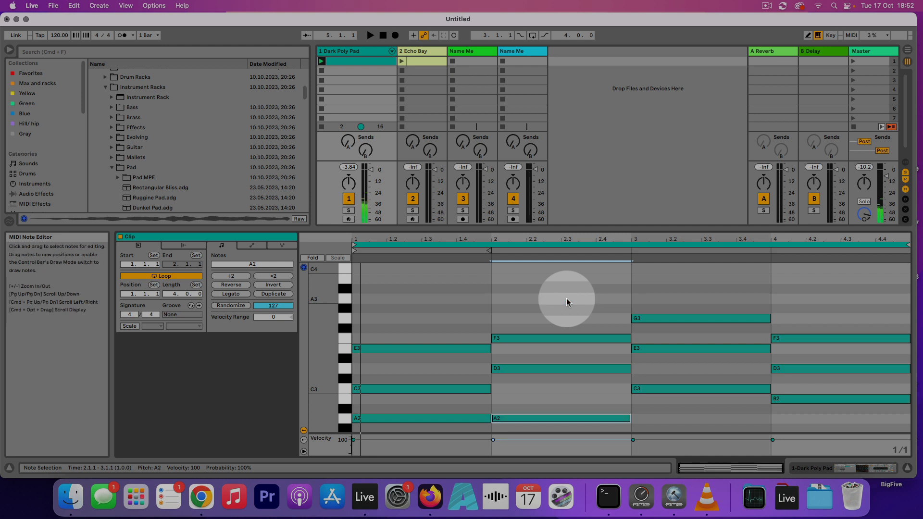
click(803, 400)
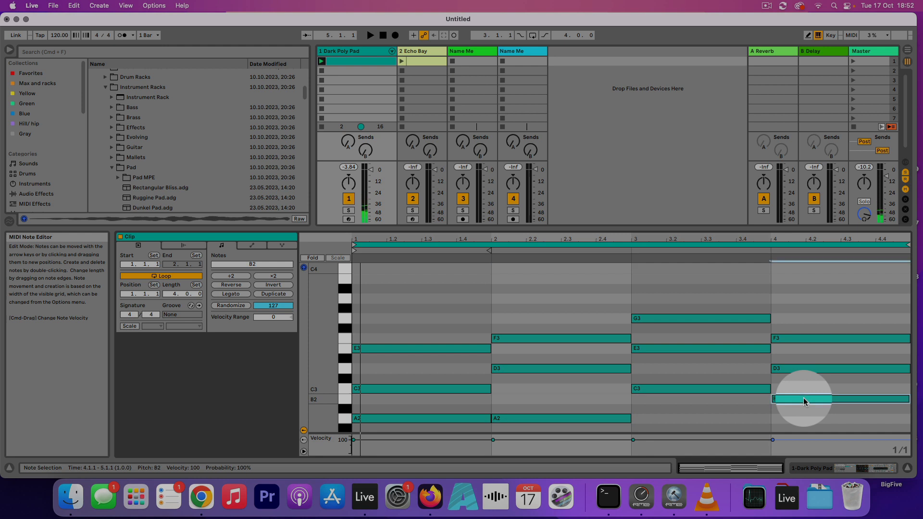
key(shift+Up)
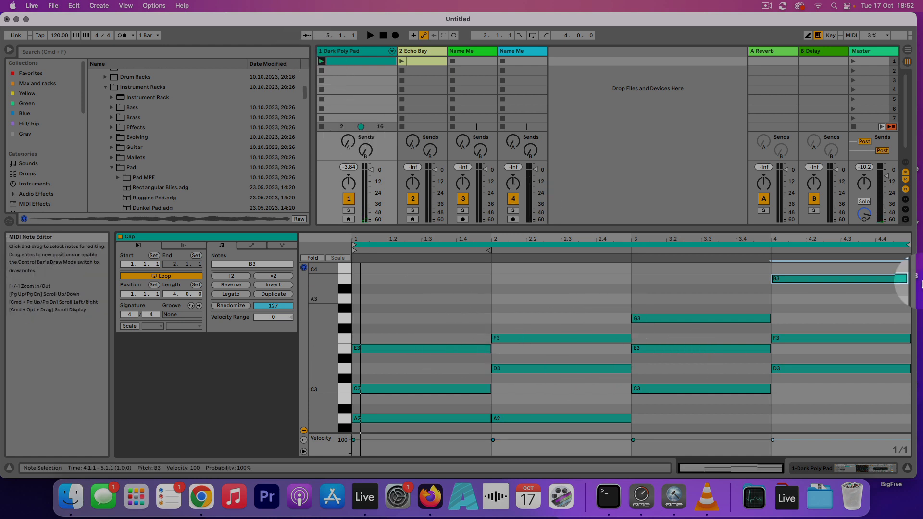
click(321, 61)
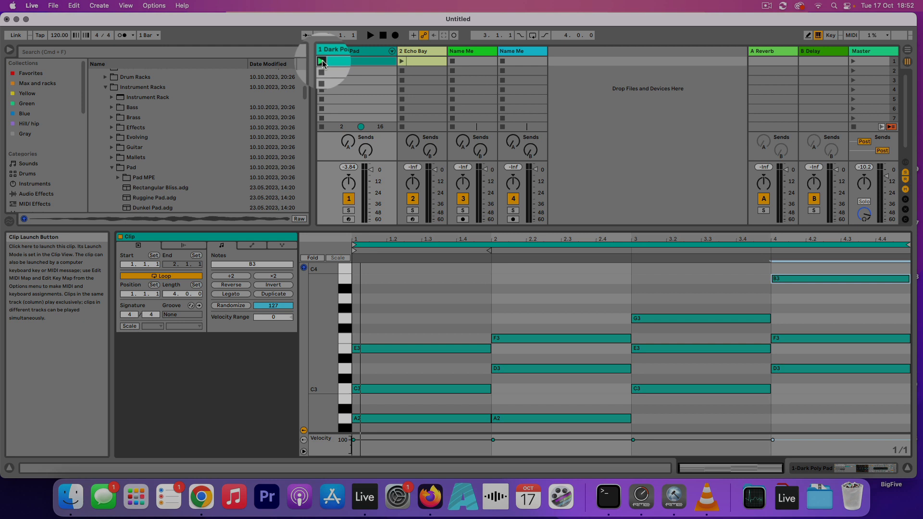
click(322, 60)
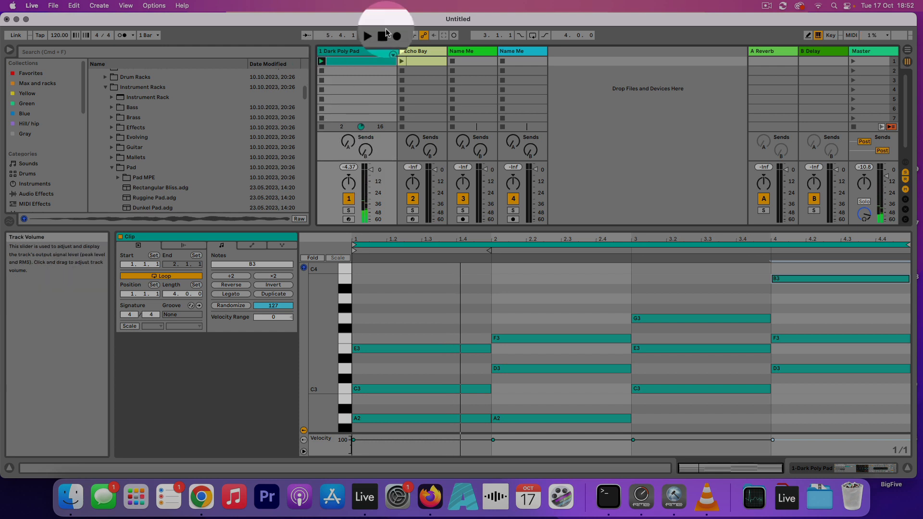
- Open the empty Echo Bay clip, set its loop length to 4 bars and its note grid to 1/8
double_click(429, 60)
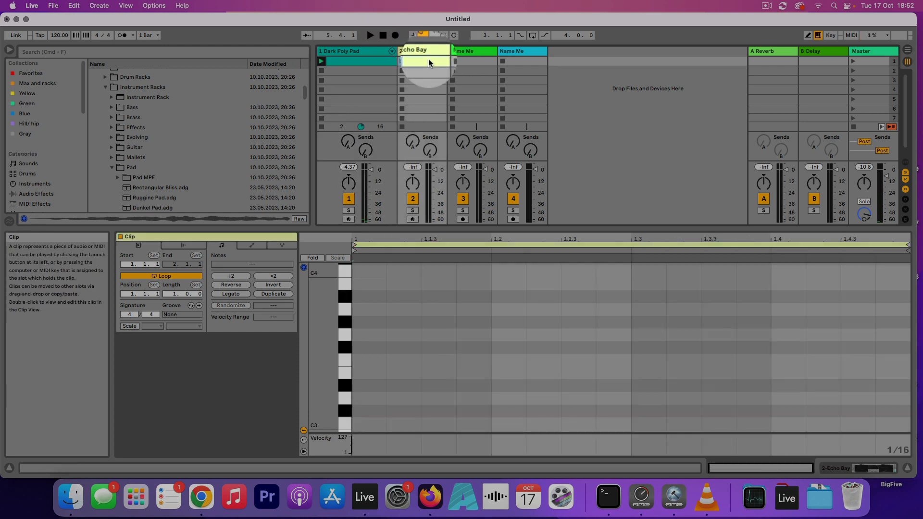
click(175, 293)
text(4)
key(Return)
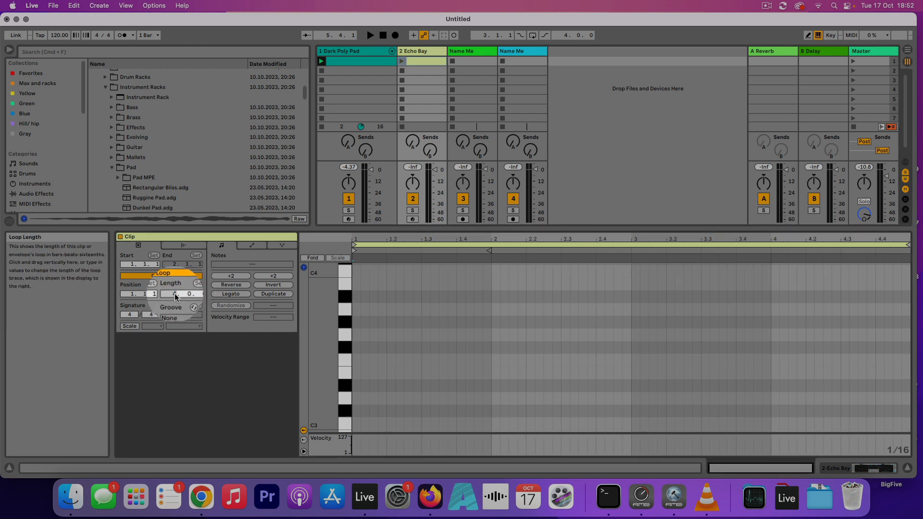
right_click(521, 341)
click(619, 304)
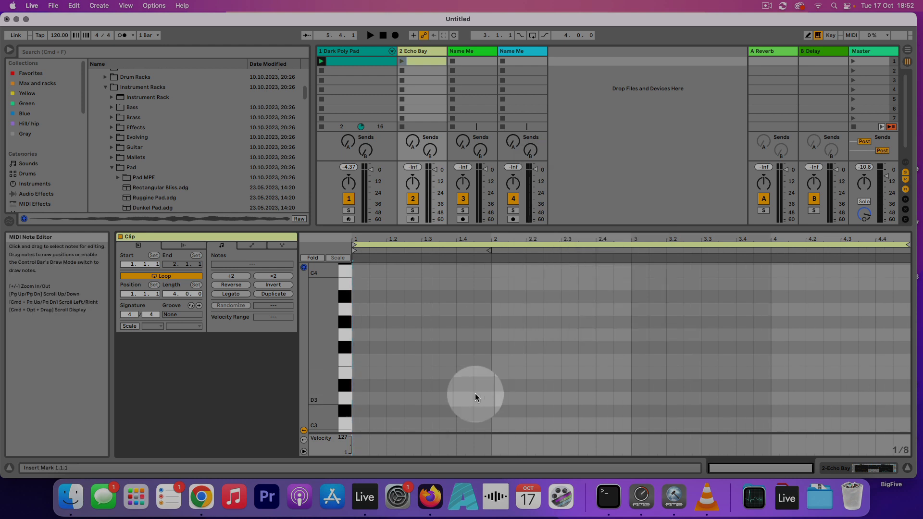
- Select the Dark Poly Pad and Echo Bay clips together to view both in one note editor
click(378, 61)
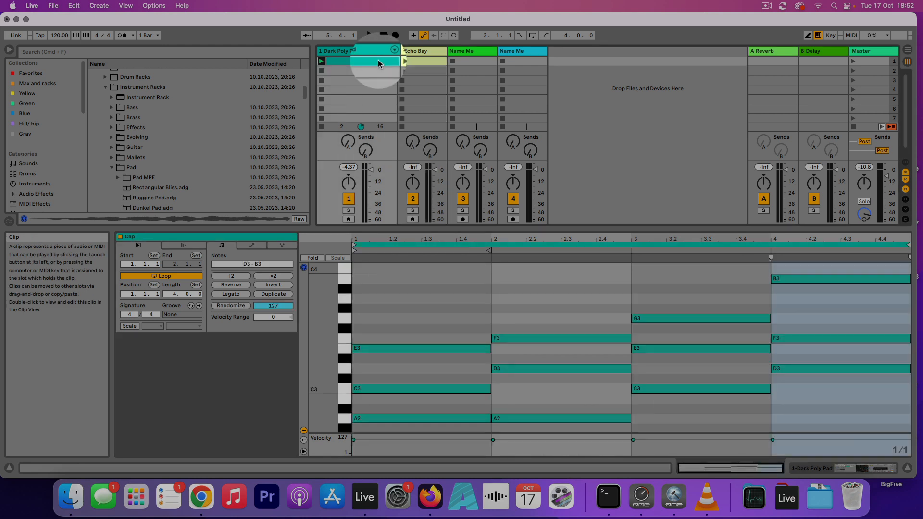
click(420, 63)
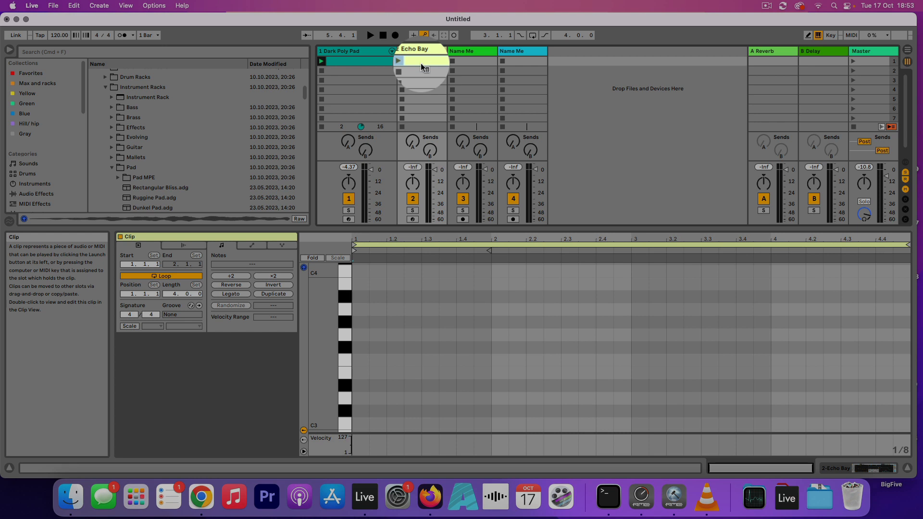
right_click(379, 63)
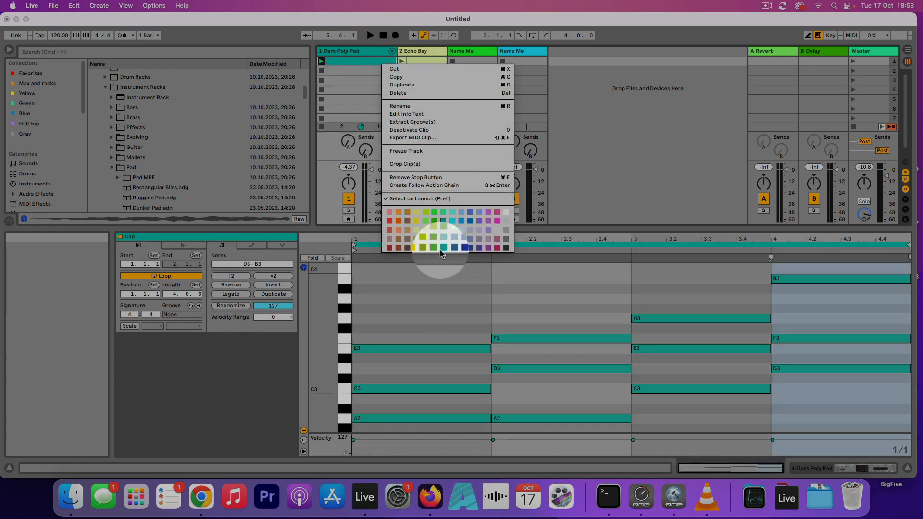
click(424, 59)
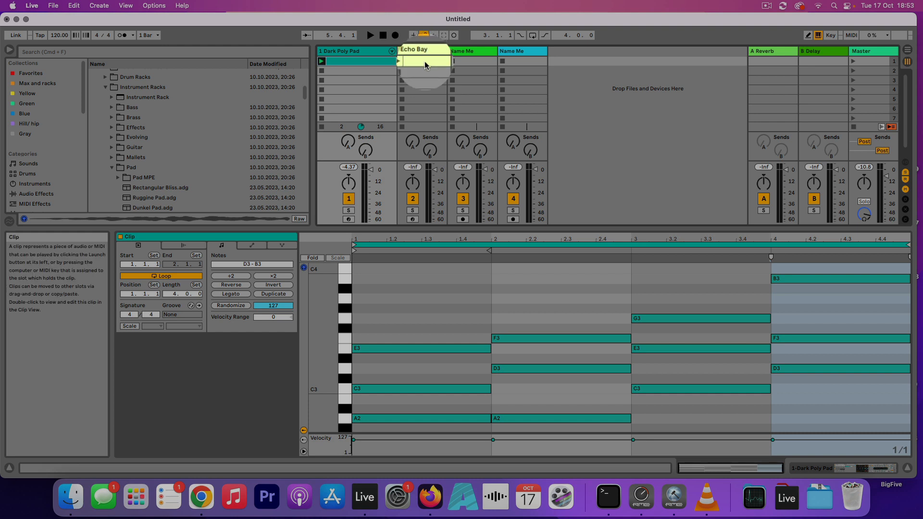
click(425, 62)
click(357, 62)
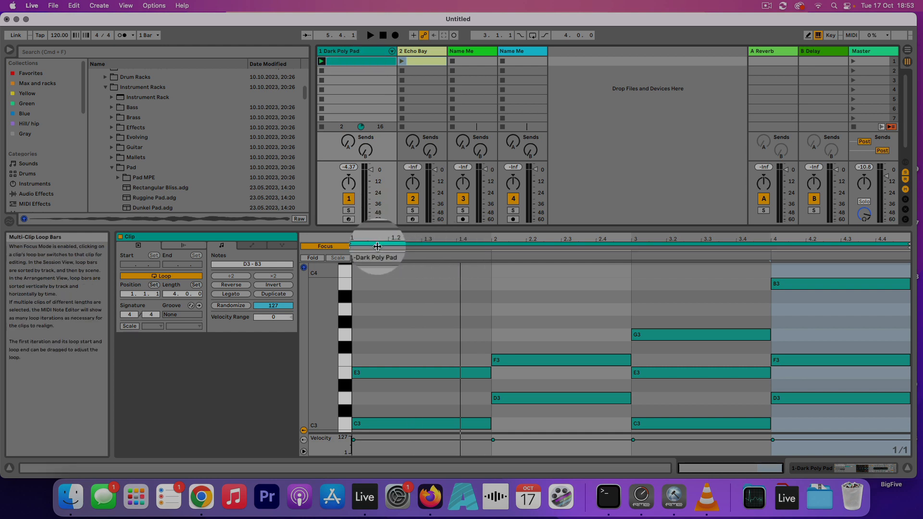
- Toggle Focus mode off and on, switch focus between the two clips, and leave Echo Bay as the editable one
click(335, 246)
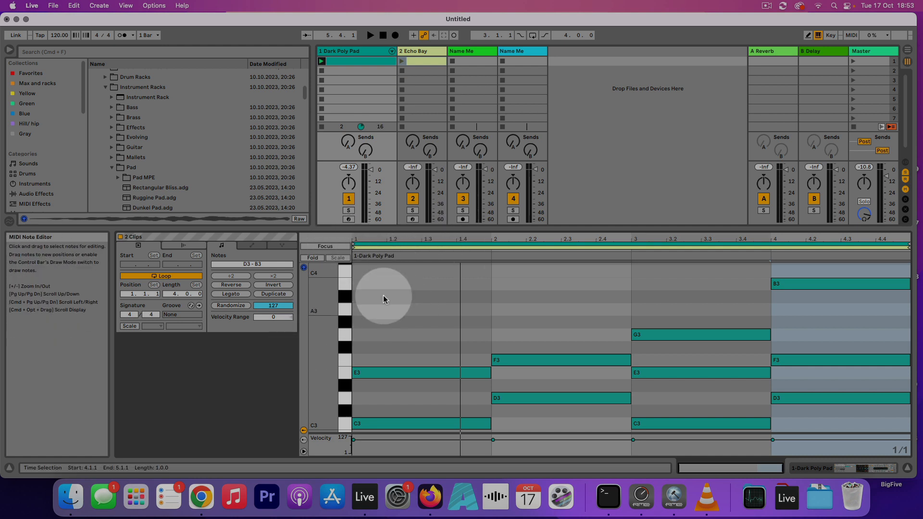
drag(322, 354, 321, 351)
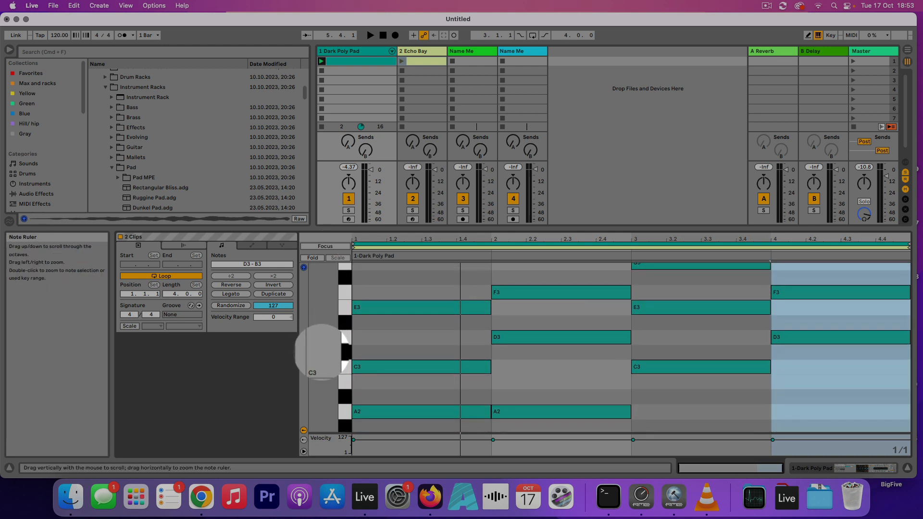
click(326, 250)
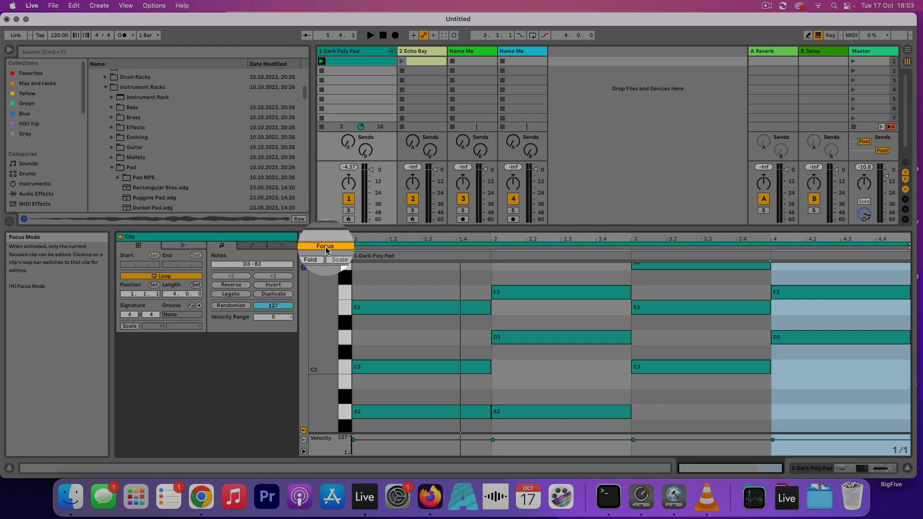
click(371, 248)
click(425, 342)
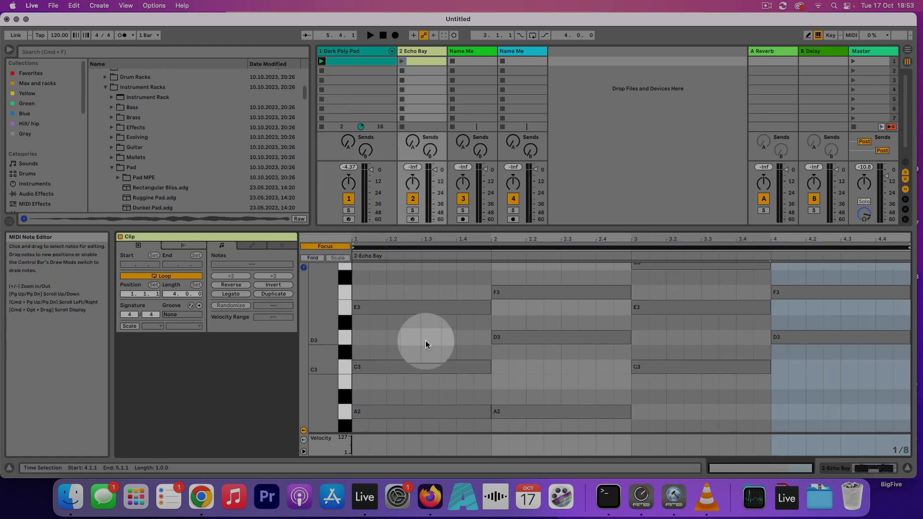
click(381, 246)
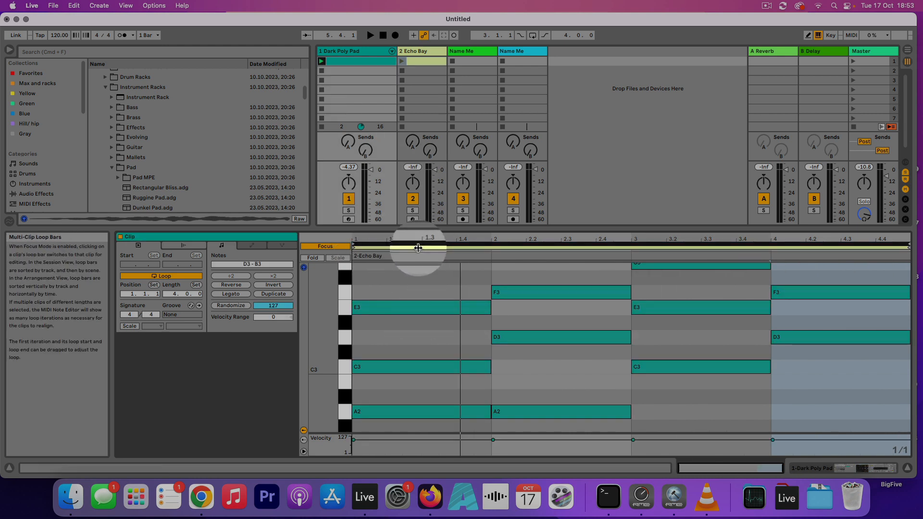
click(418, 248)
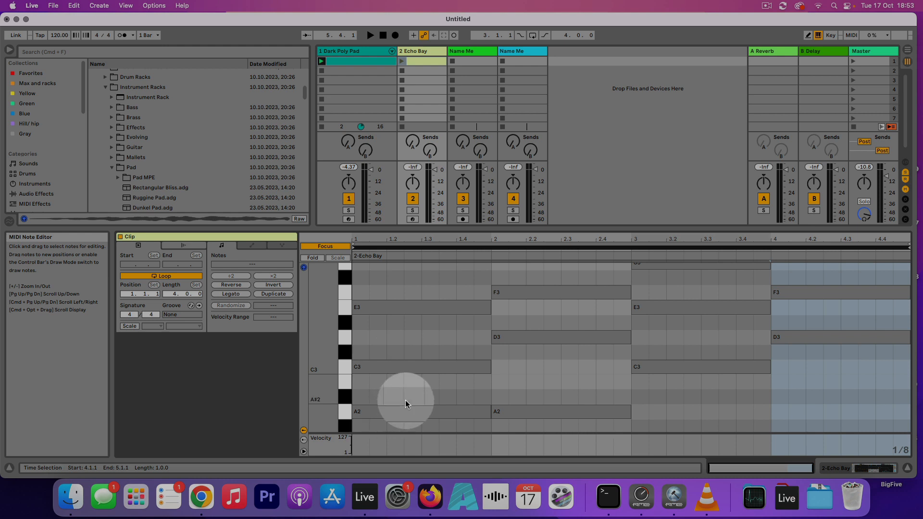
- Draw 1/8 notes A2, C3 and E3 from the start of Echo Bay's bar 1, add A2 at 1.3.3 and 1.4.3, and launch the clip
key(b)
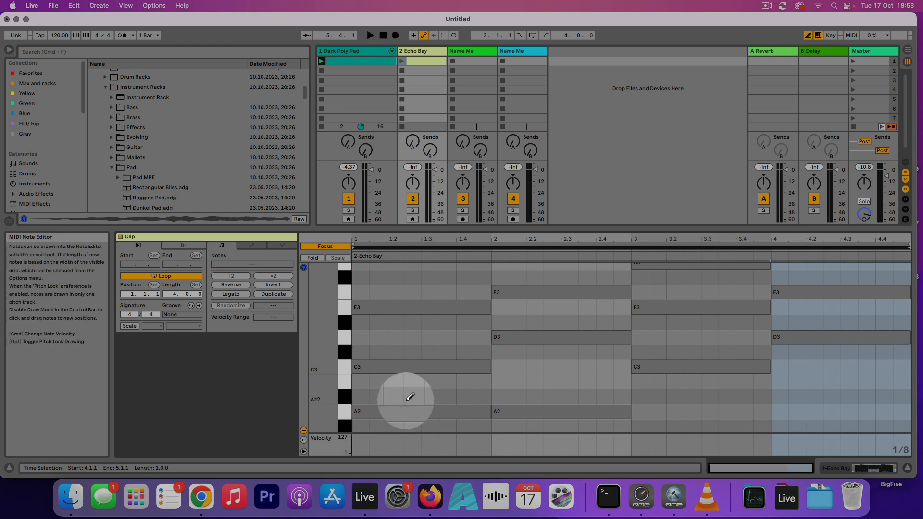
click(361, 409)
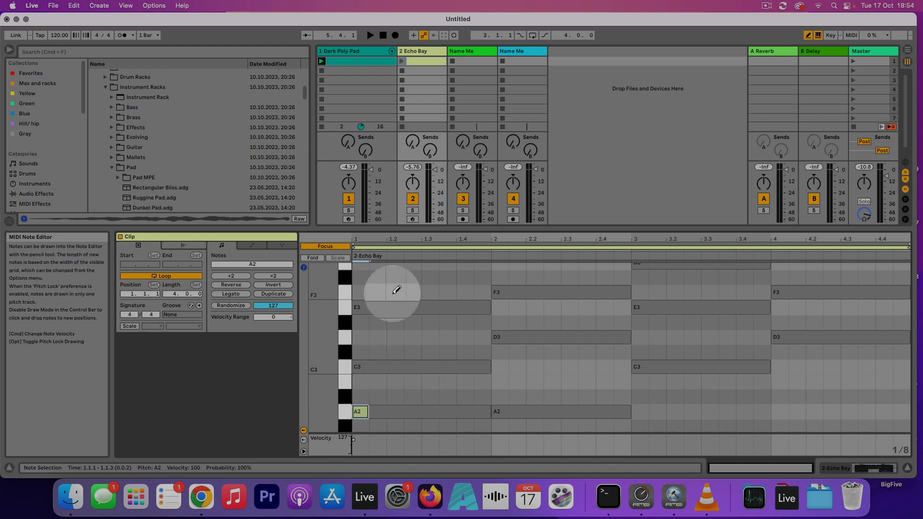
click(378, 365)
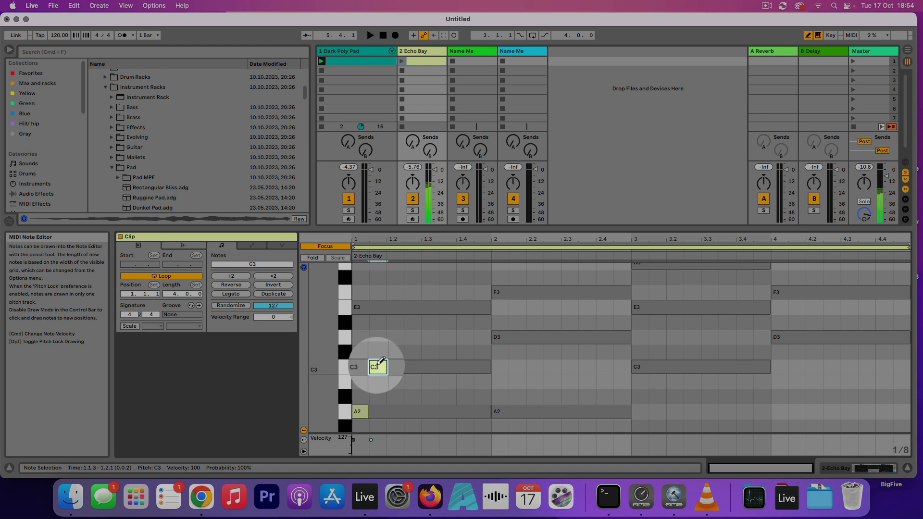
click(399, 306)
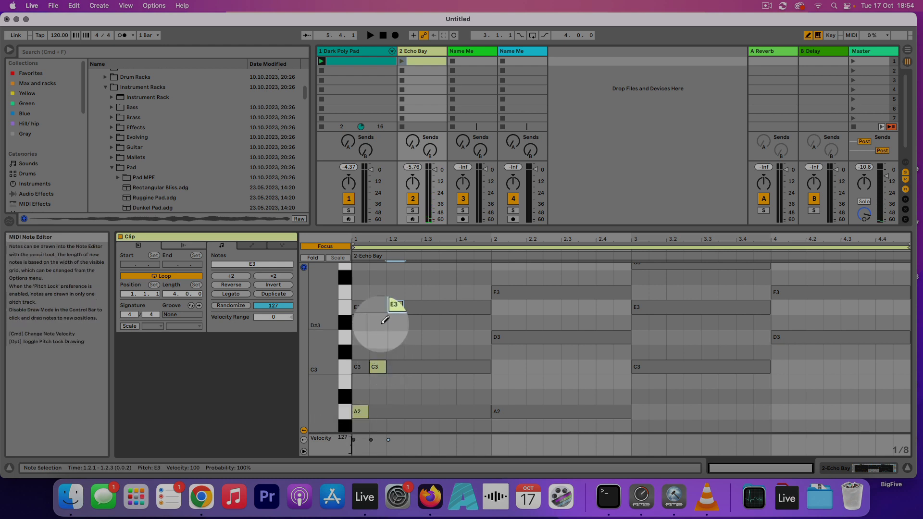
click(447, 411)
click(482, 411)
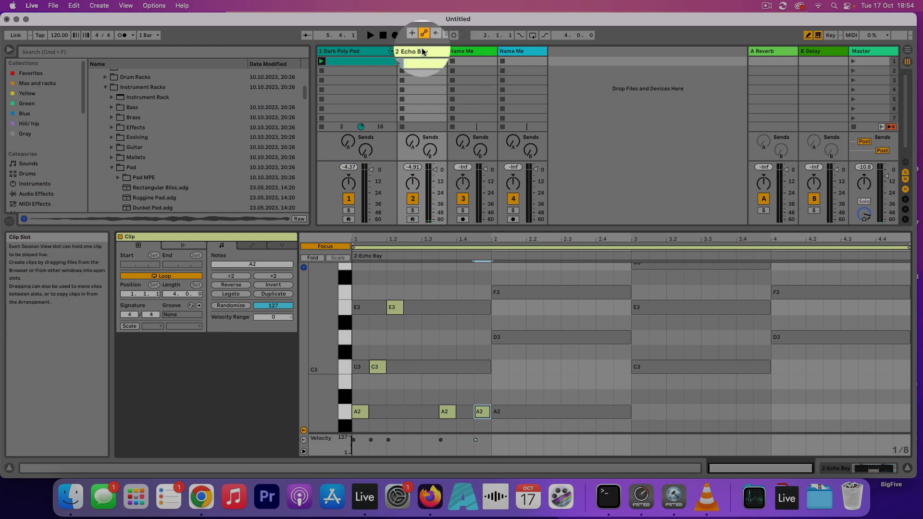
click(402, 61)
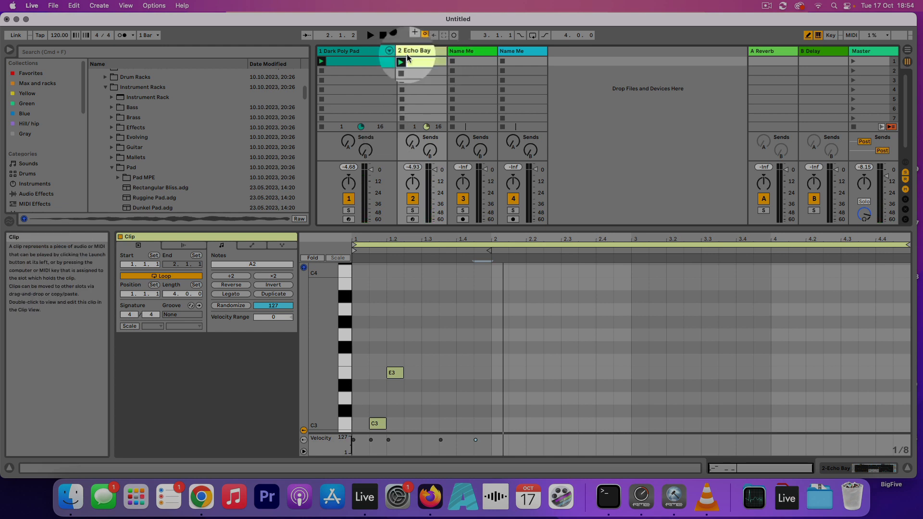
- Select the Echo Bay and Dark Poly Pad clips together again, with Echo Bay focused for editing over the chord notes
right_click(351, 61)
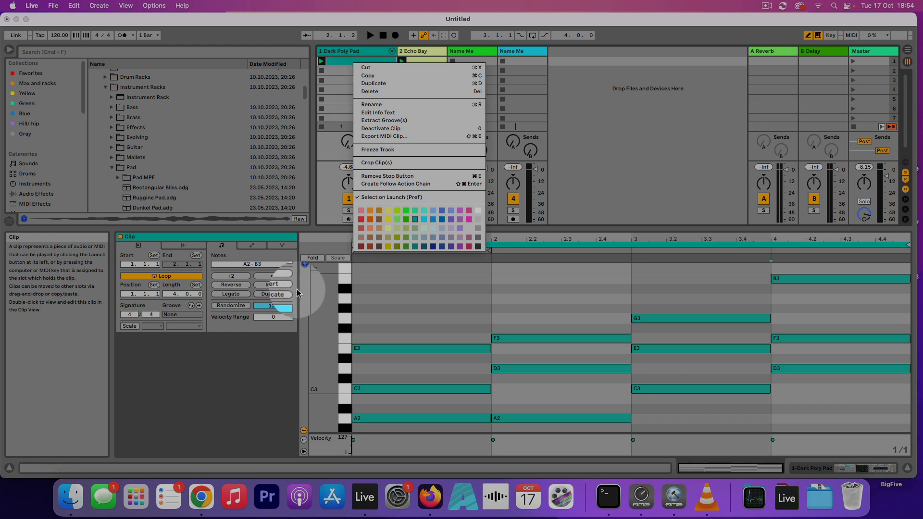
click(319, 307)
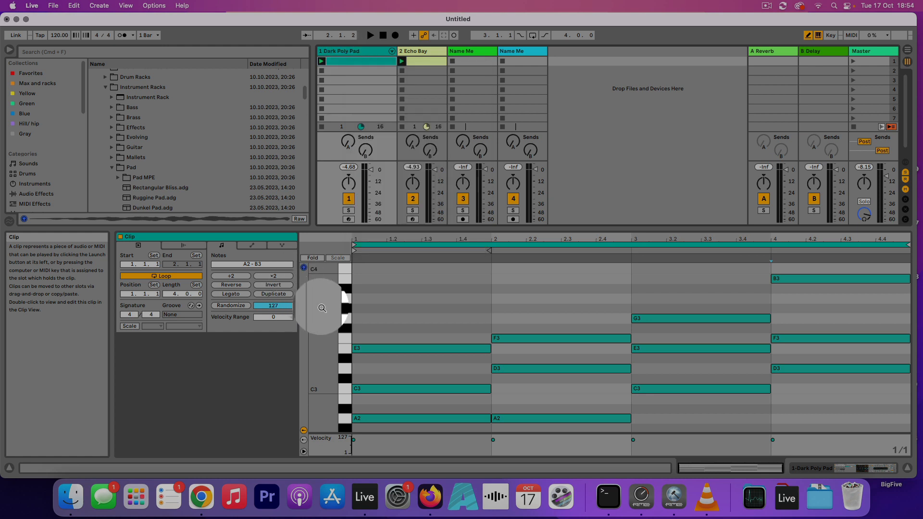
click(431, 61)
shift+click(365, 62)
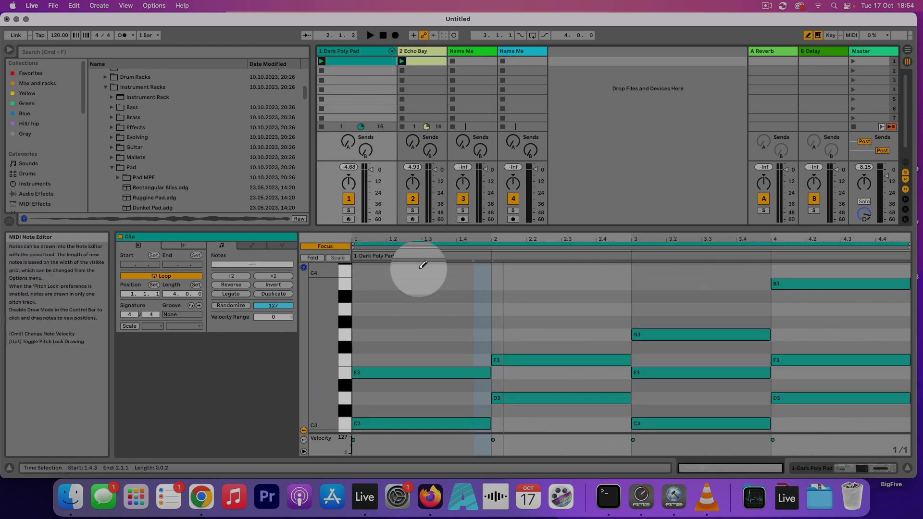
scroll(322, 378, down, 5)
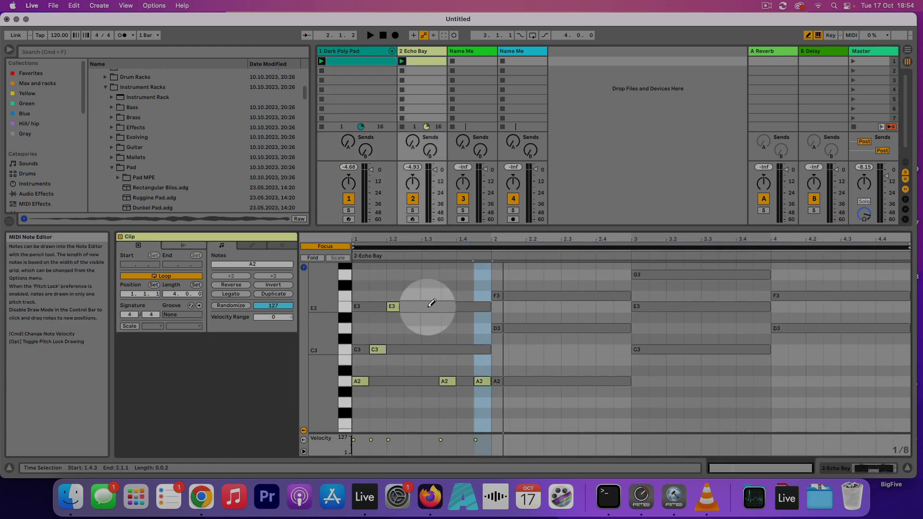
- Add E3 at 1.3.1, replace the C3 at 1.1.3 with one at 1.2.3, and play both clips briefly
click(430, 306)
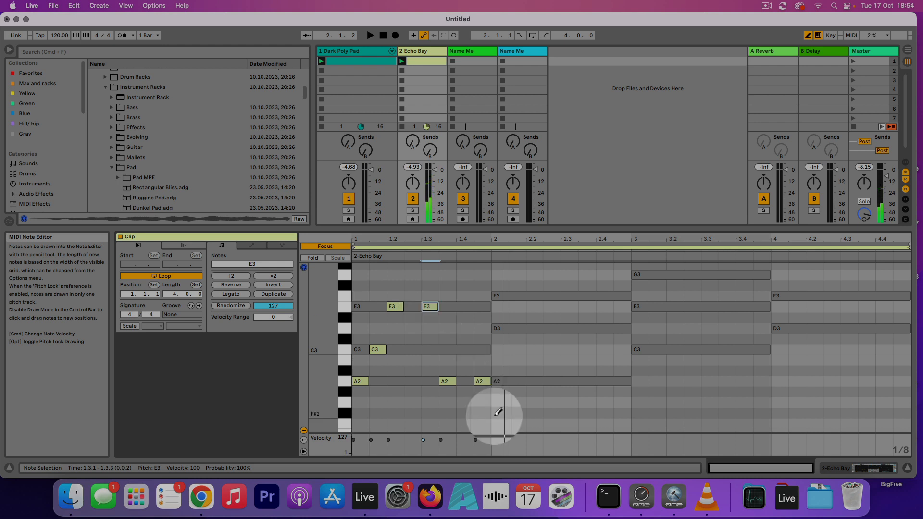
click(378, 349)
click(412, 349)
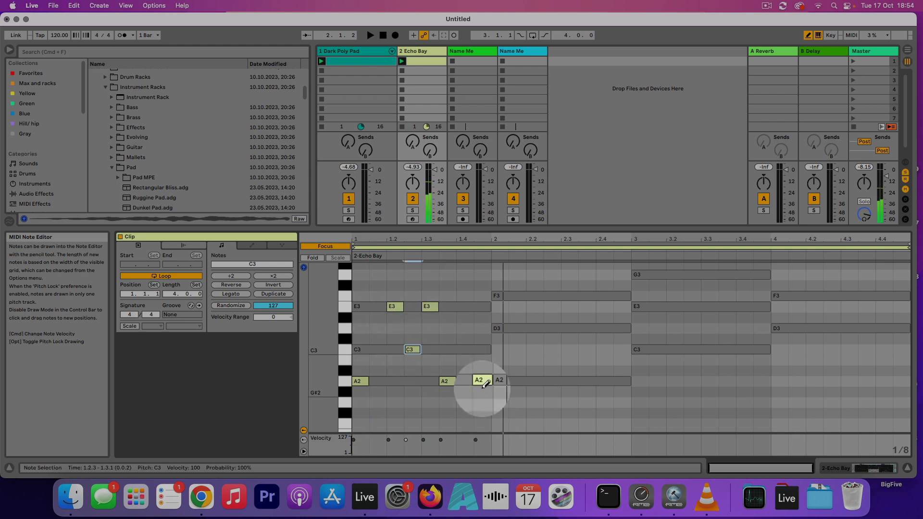
key(space)
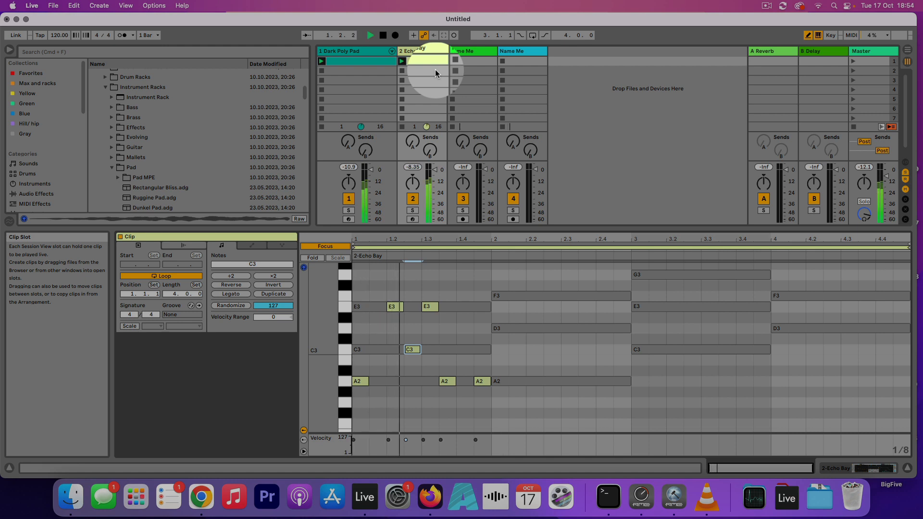
key(space)
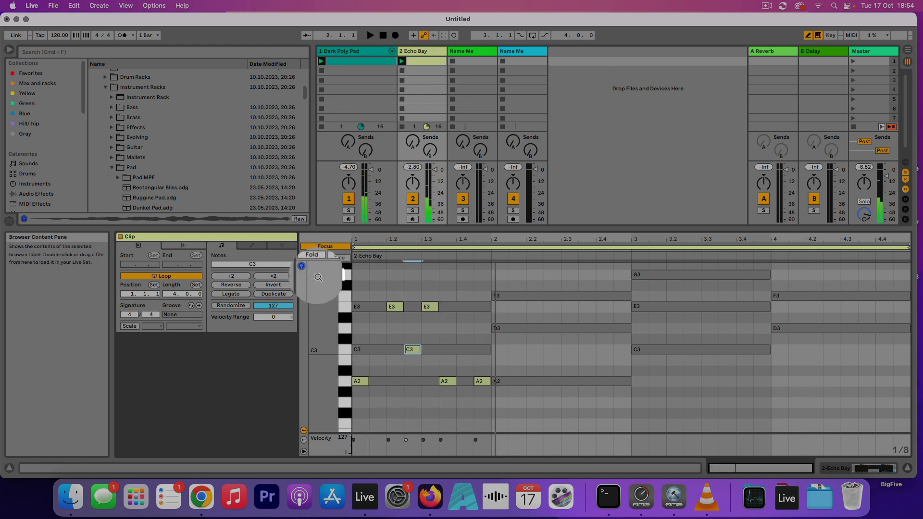
- Select all Echo Bay notes in bar 1 and duplicate the pattern into bar 2
drag(318, 277, 324, 326)
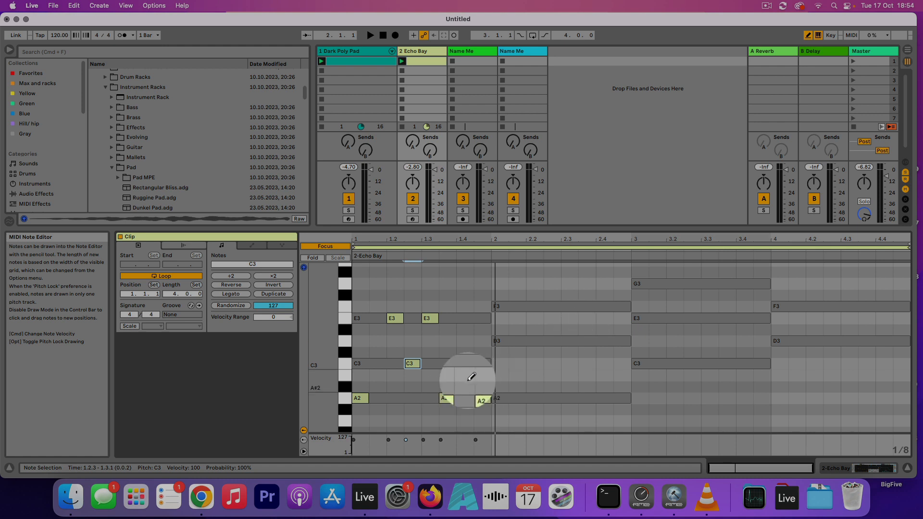
key(b)
mouse_move(486, 299)
mouse_down()
mouse_move(424, 412)
mouse_move(348, 418)
mouse_move(356, 415)
mouse_up()
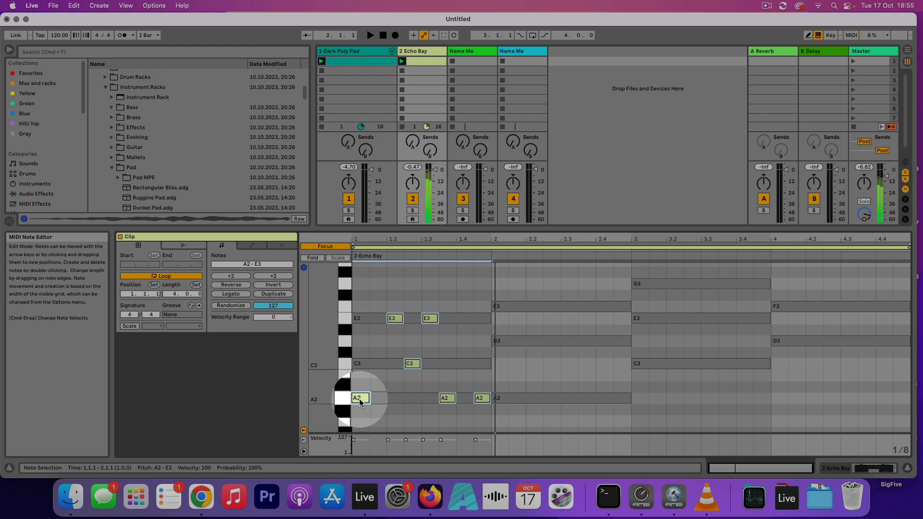
drag(359, 402, 500, 395)
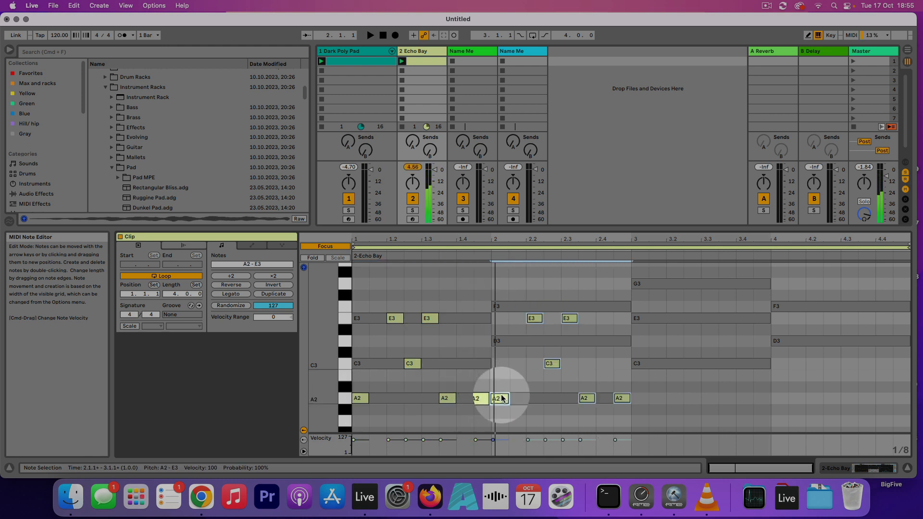
- Fit bar 2's pattern to its chord by raising both E3 notes to F3 and the C3 to D3
drag(586, 318, 528, 367)
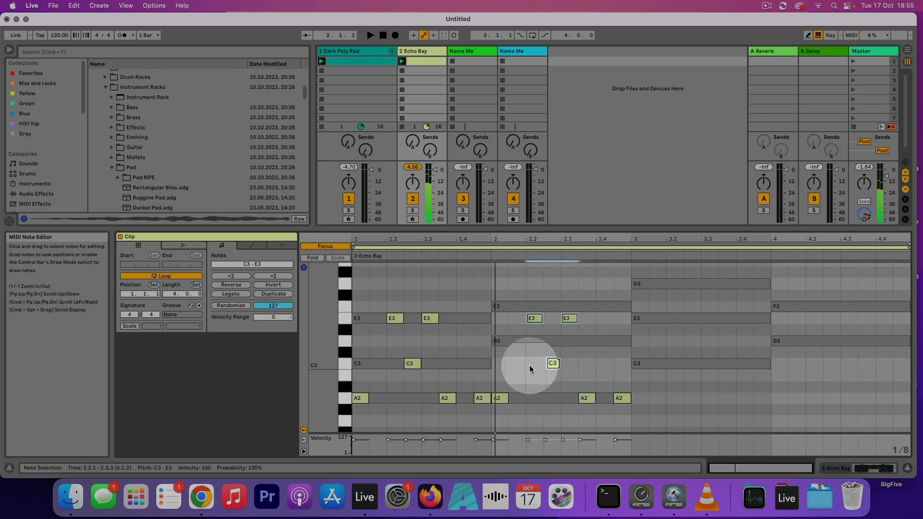
key(Up)
drag(595, 391, 596, 393)
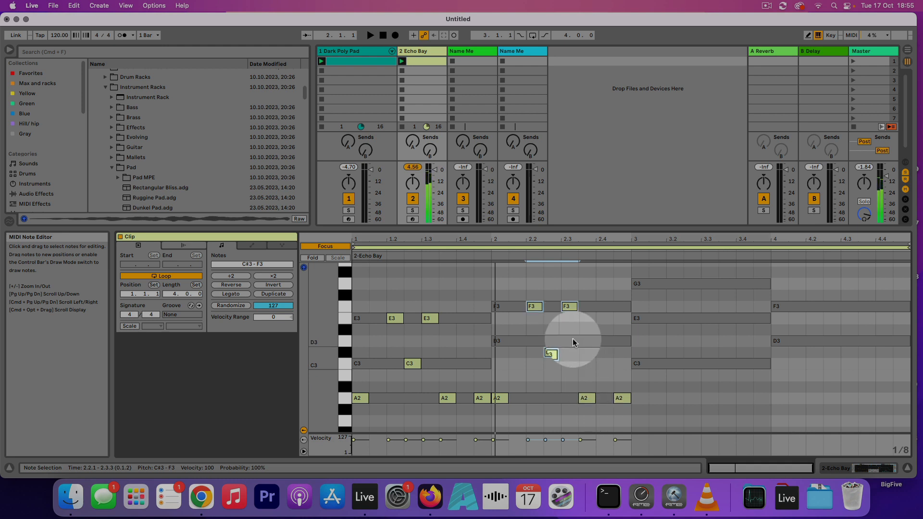
click(553, 354)
key(Up)
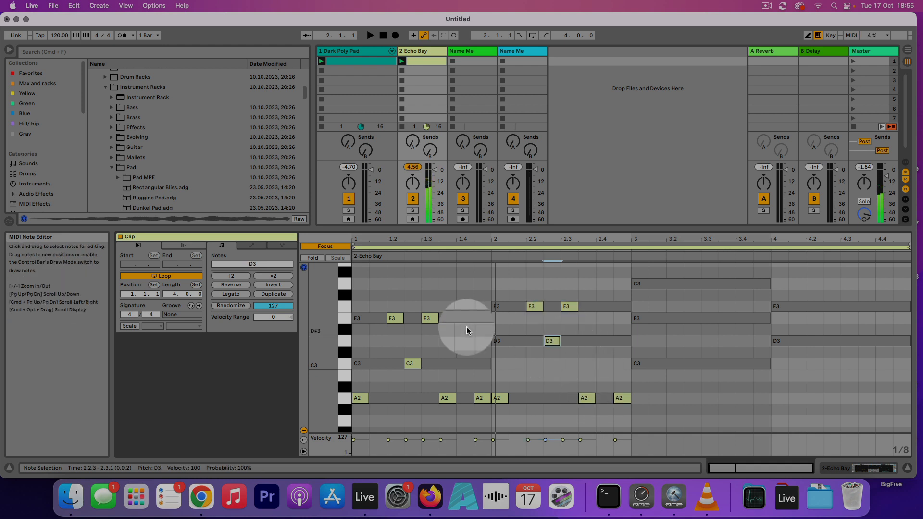
- Copy the Echo Bay notes of bar 1 into bar 3, starting at 3.1.1
drag(476, 302, 361, 405)
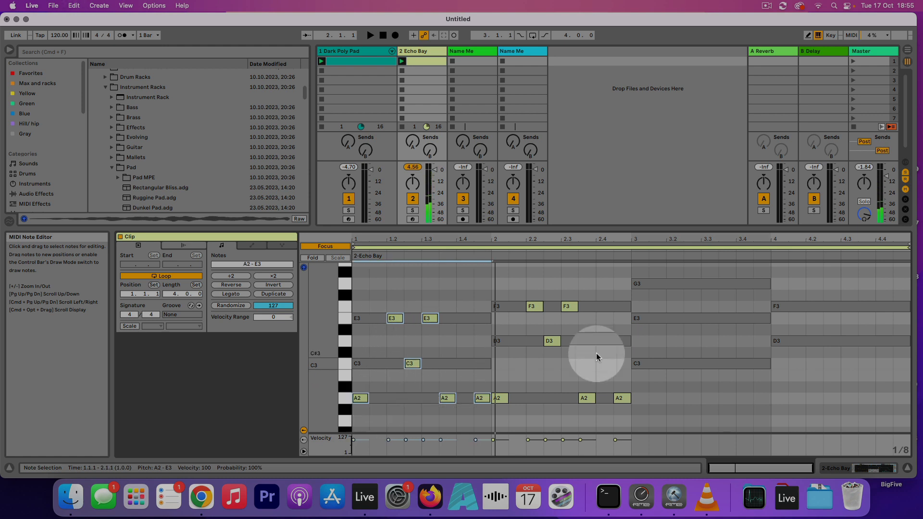
click(632, 361)
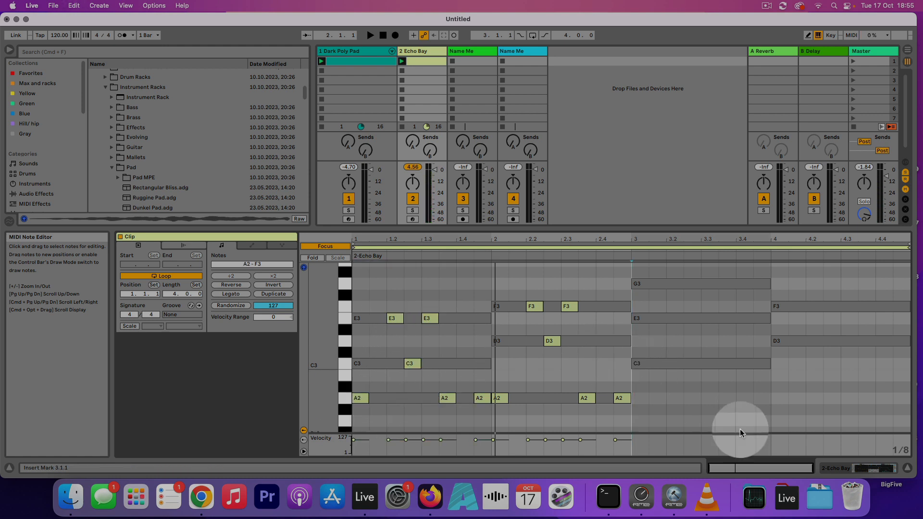
key(super+v)
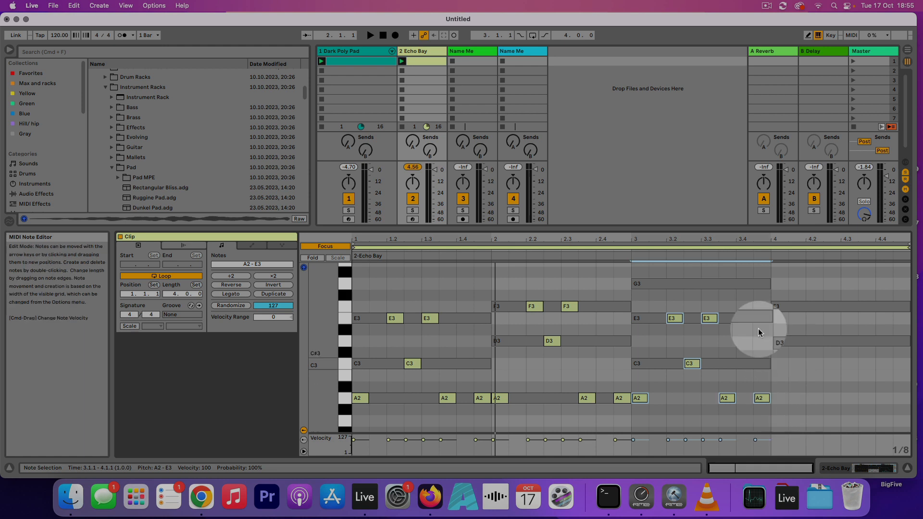
- Fit bar 3's pattern to its chord by moving the A2 notes to C3, the E3 notes to G3 and the C3 to E3
drag(705, 320, 706, 285)
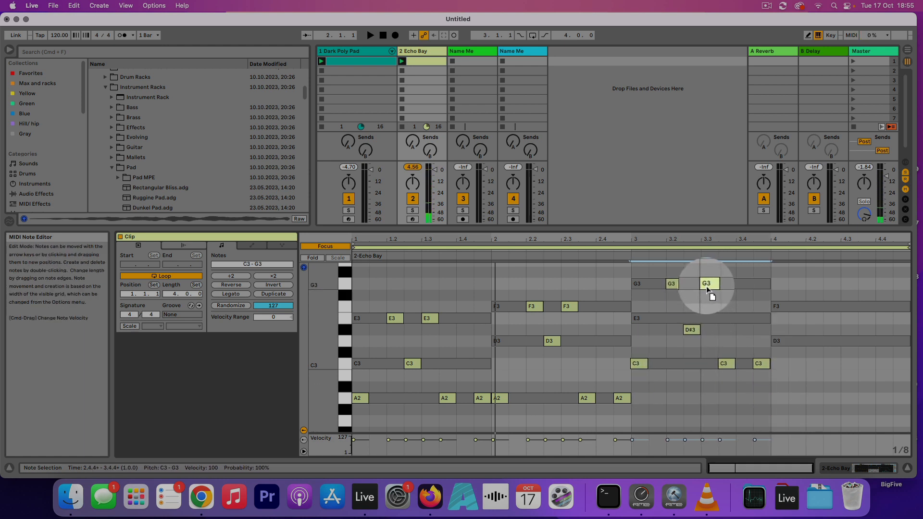
click(691, 348)
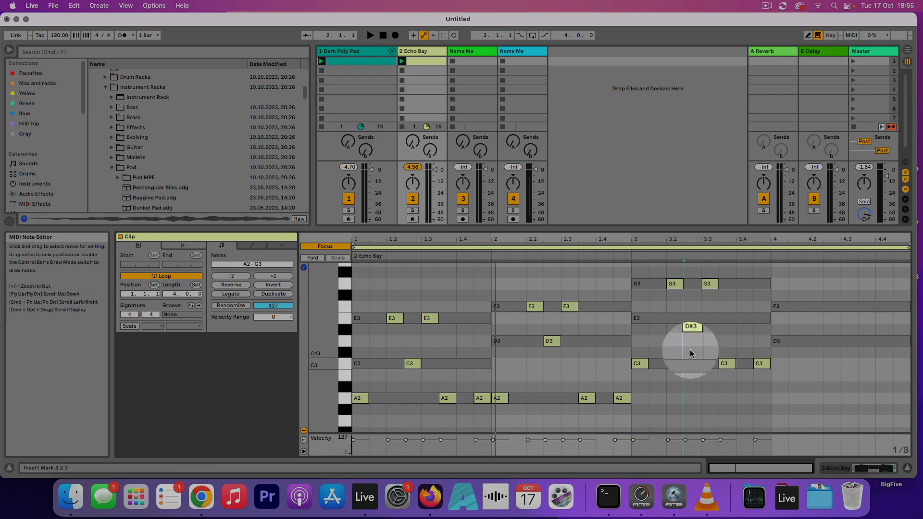
click(692, 330)
key(Up)
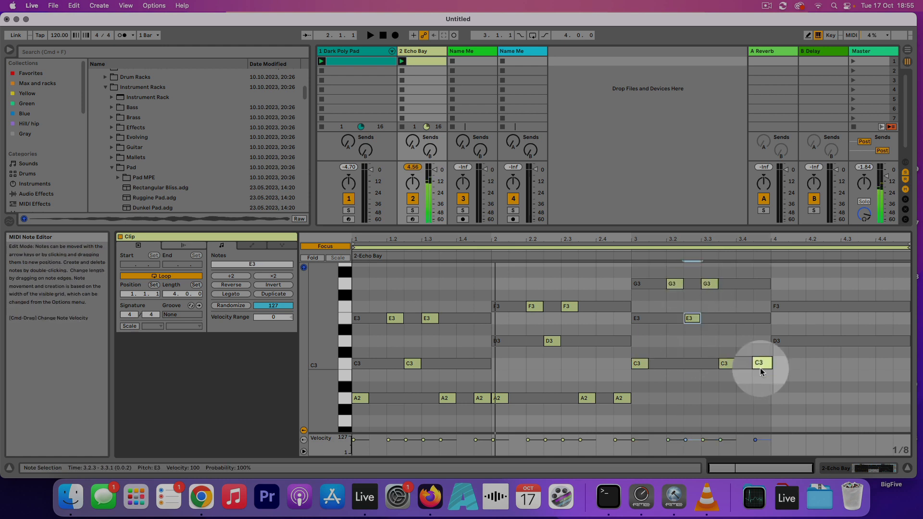
- Paste the copied bar 1 pattern into bar 4 at 4.1.1
scroll(760, 369, up, 3)
drag(764, 299, 641, 401)
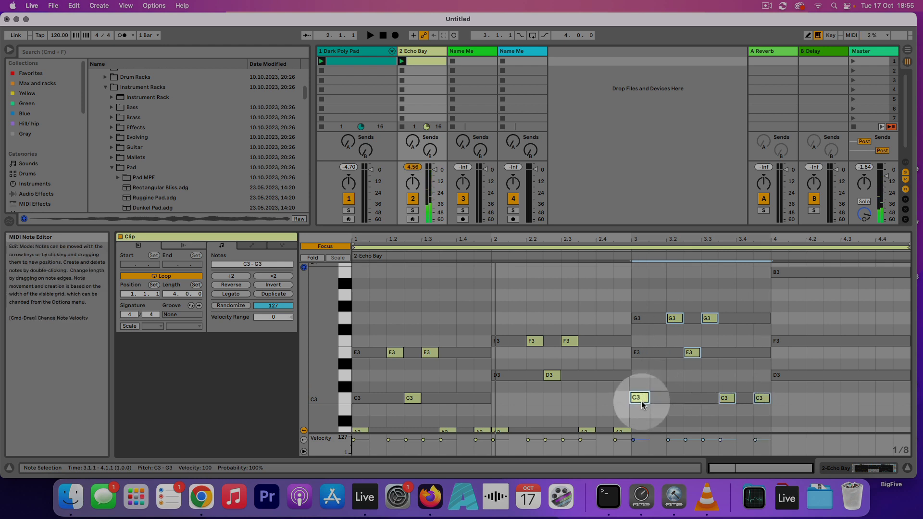
drag(641, 401, 773, 369)
click(769, 366)
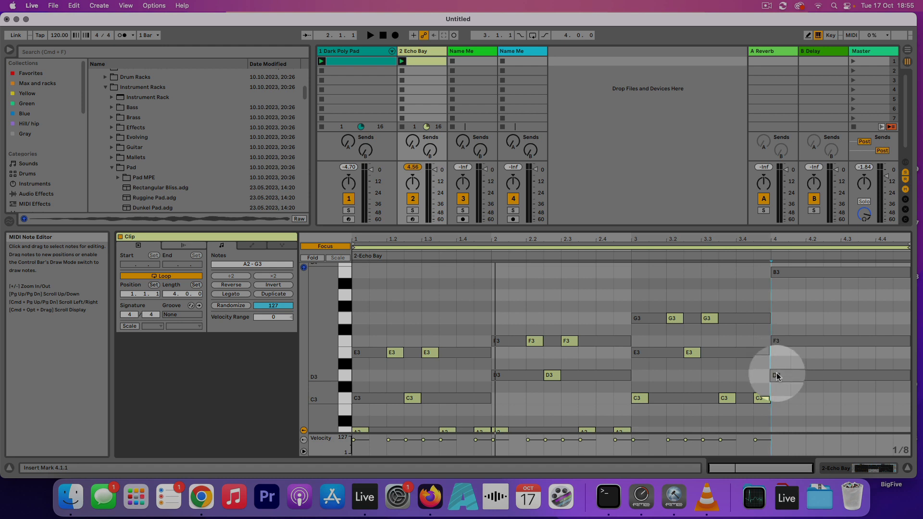
key(super+v)
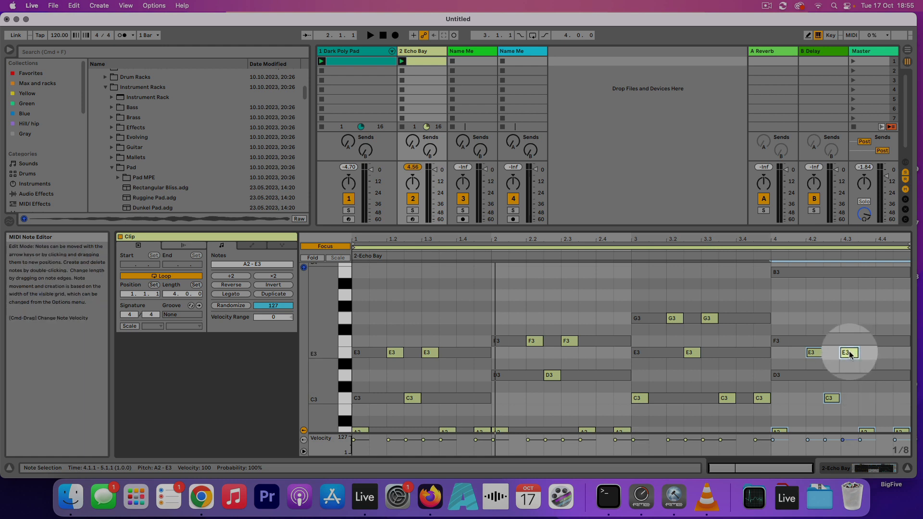
- Fit bar 4's pattern to its chord by moving E3 notes to B3, A2 notes to D3 and C3 to F3, and play both clips
drag(849, 350, 850, 275)
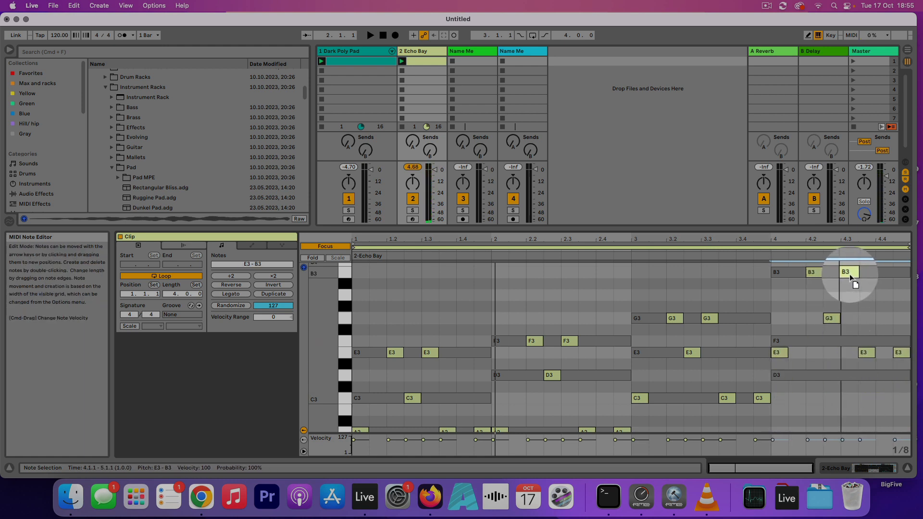
drag(907, 367, 779, 314)
key(Down)
key(Down)
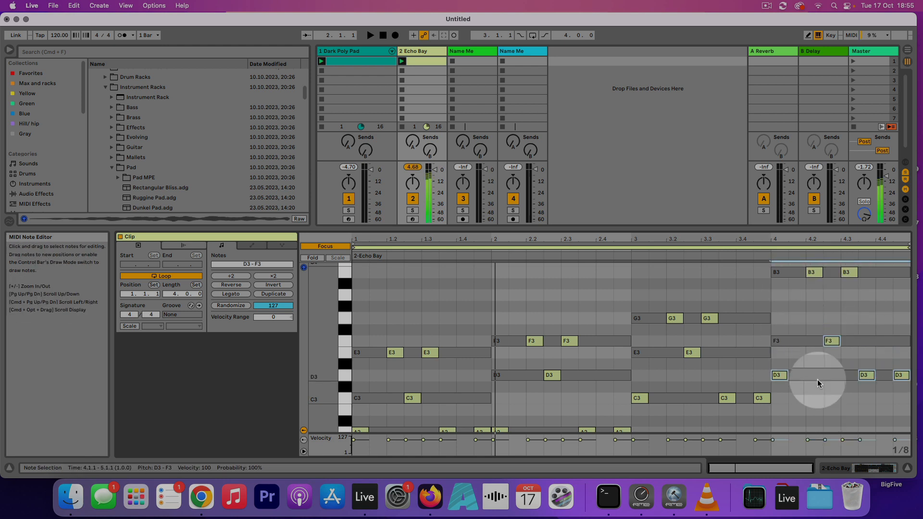
key(space)
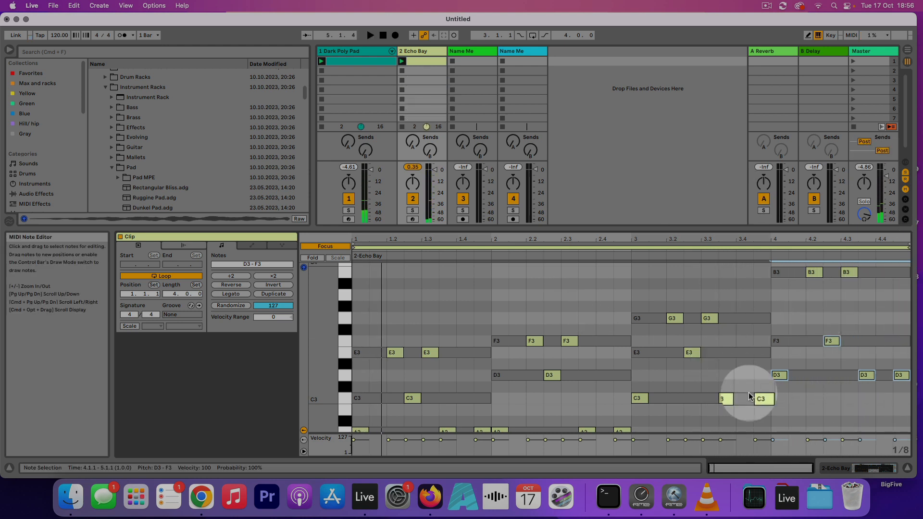
- Raise the first D3 note of bar 4, at 4.1.1, to B3
click(828, 404)
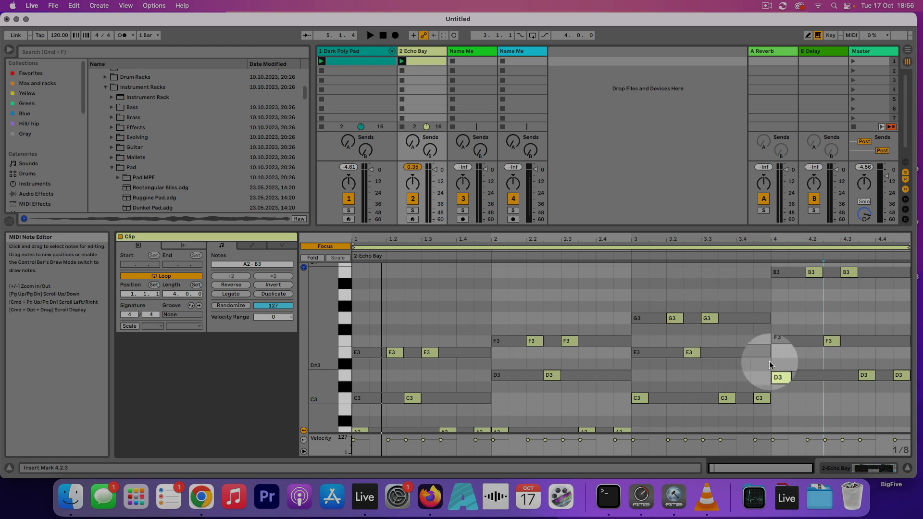
click(779, 376)
click(779, 375)
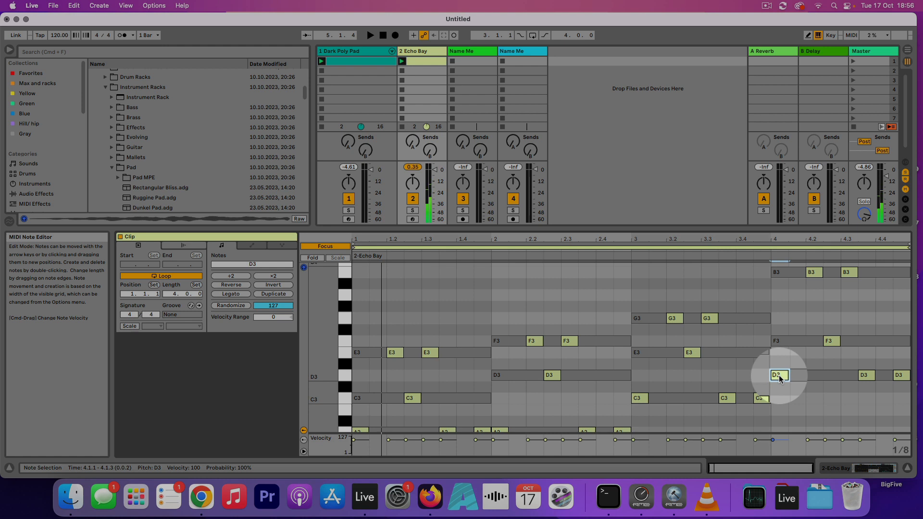
key(Up)
key(Up)
key(Up)
key(Up)
key(Up)
key(Up)
key(Up)
key(Up)
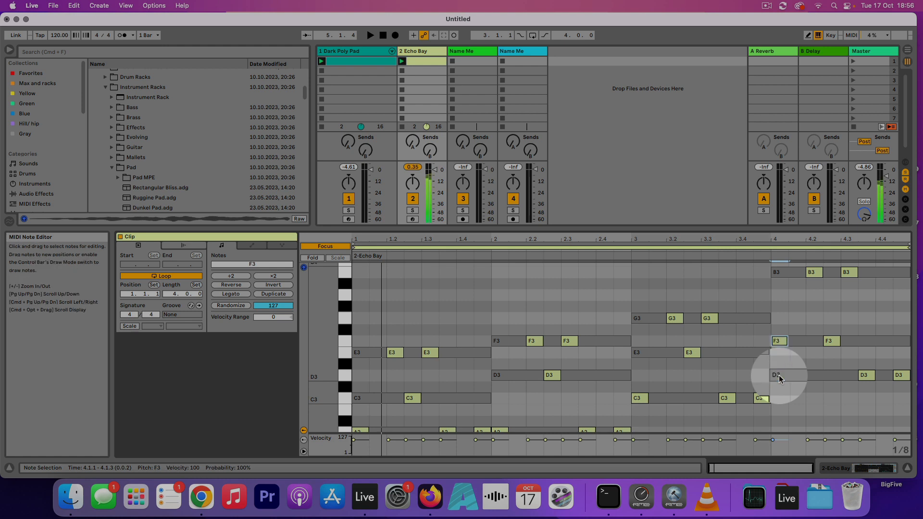
key(Up)
key(Up)
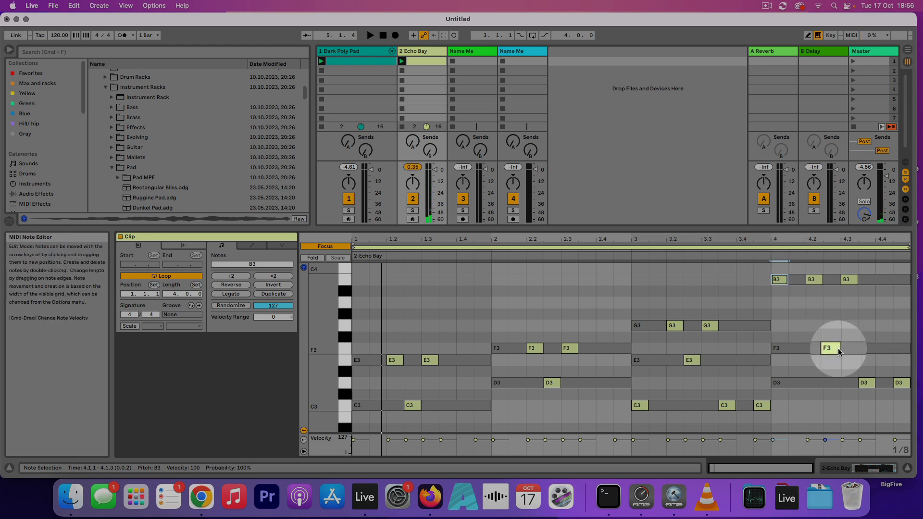
- Lengthen bar 4's F3 and its first B3 to a quarter note each, and delete the B3 at 4.3.1
drag(838, 348, 855, 349)
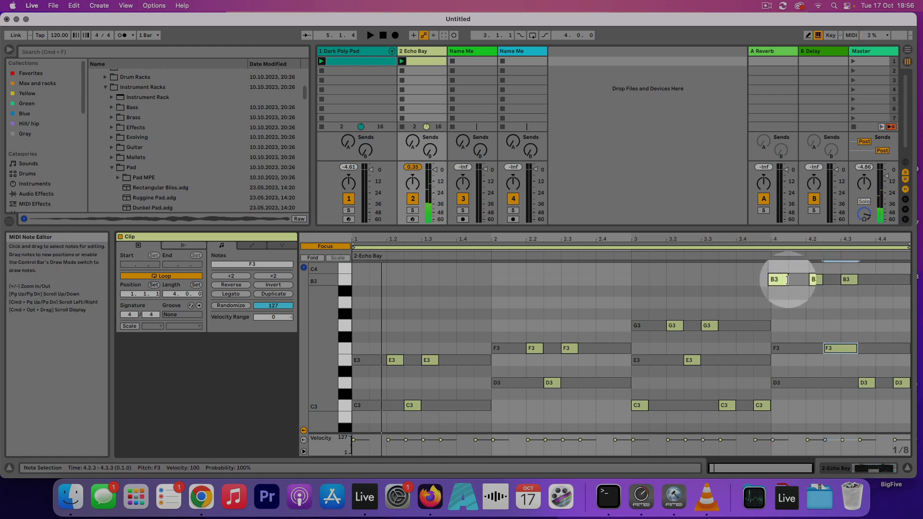
drag(785, 279, 802, 281)
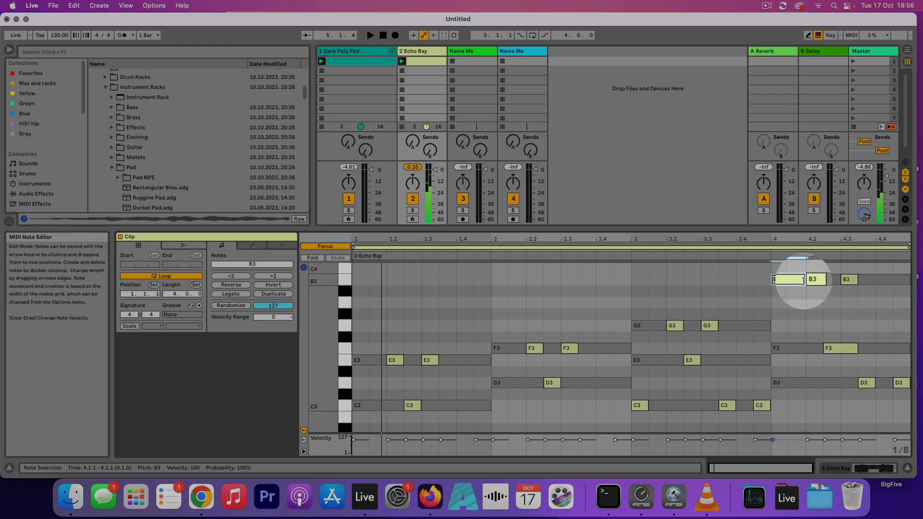
double_click(846, 281)
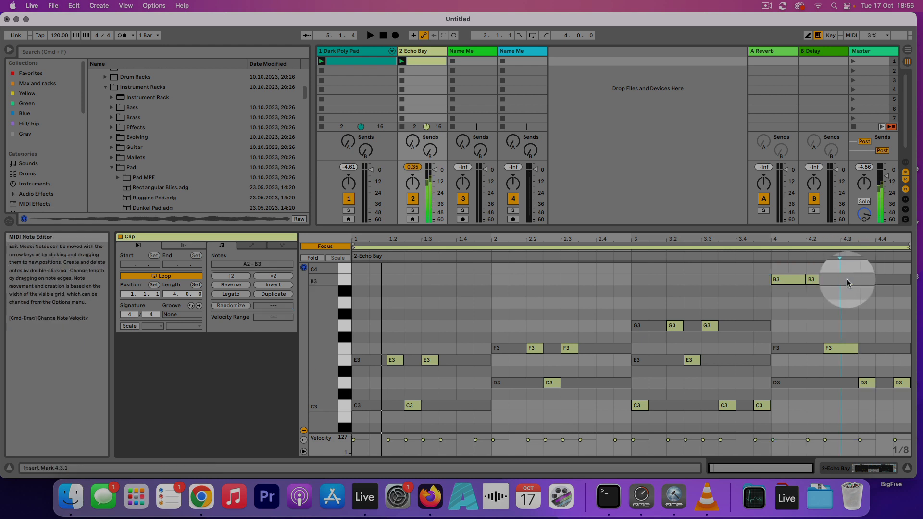
- Lower the last two D3 notes of bar 4 by an octave to D2, and play both clips with the full note range in view
click(895, 383)
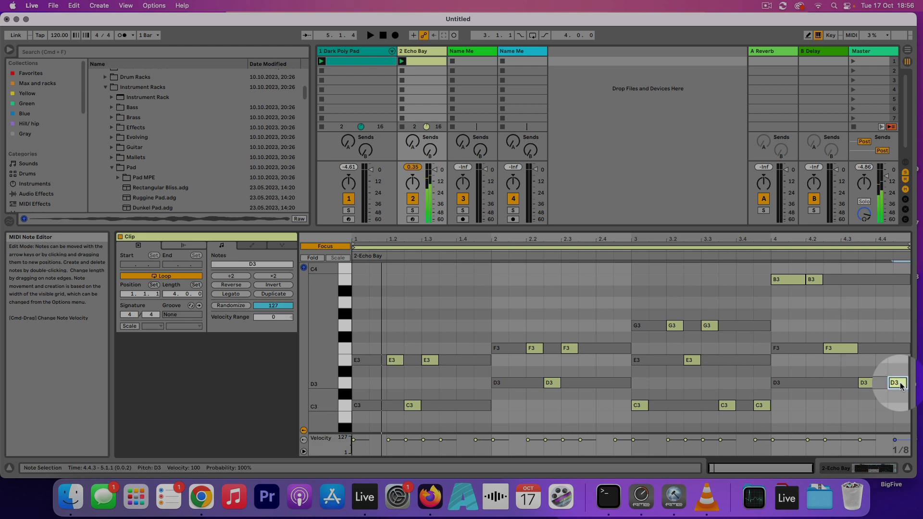
key(shift+Down)
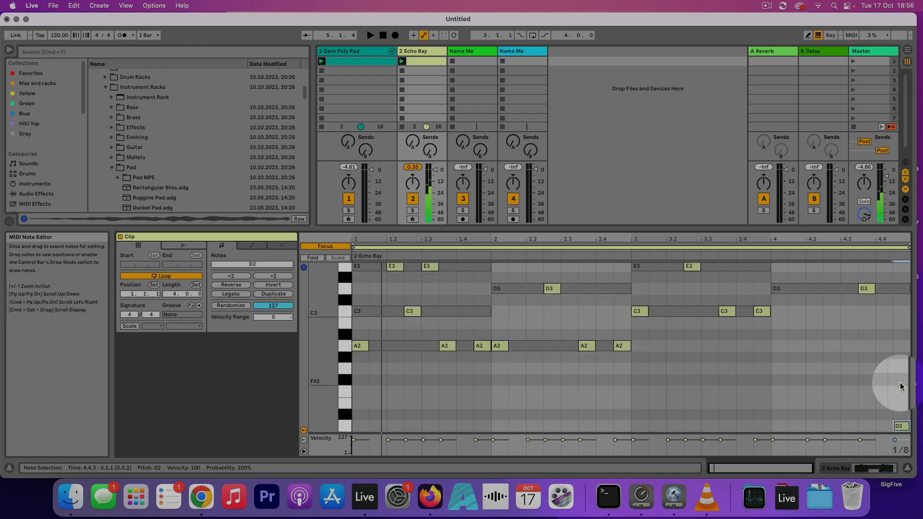
double_click(329, 352)
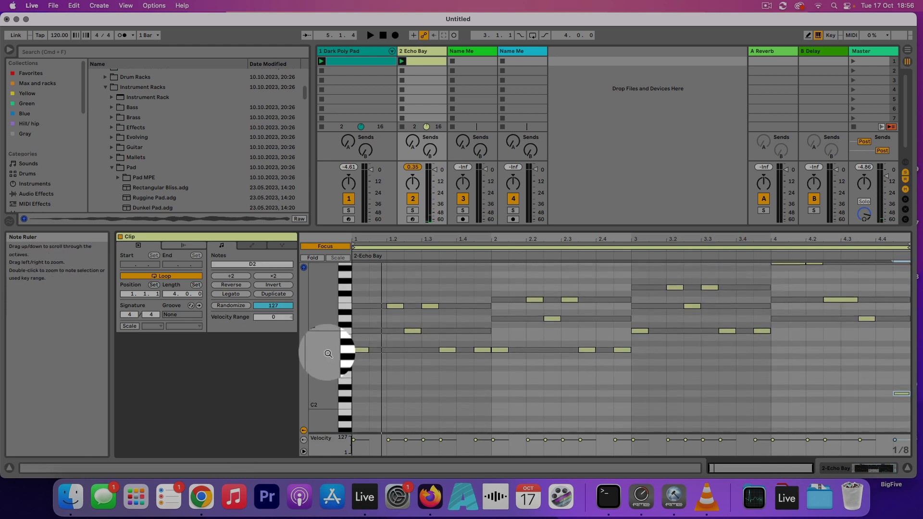
click(862, 319)
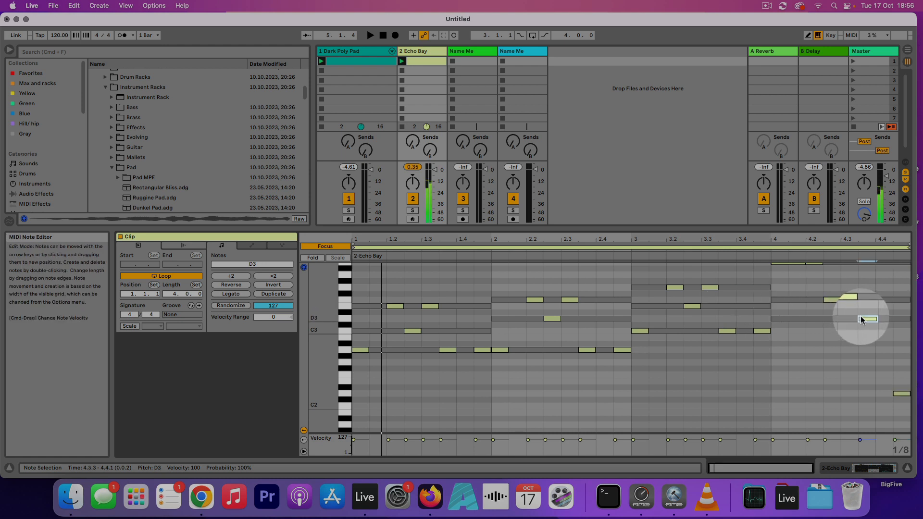
key(shift+Down)
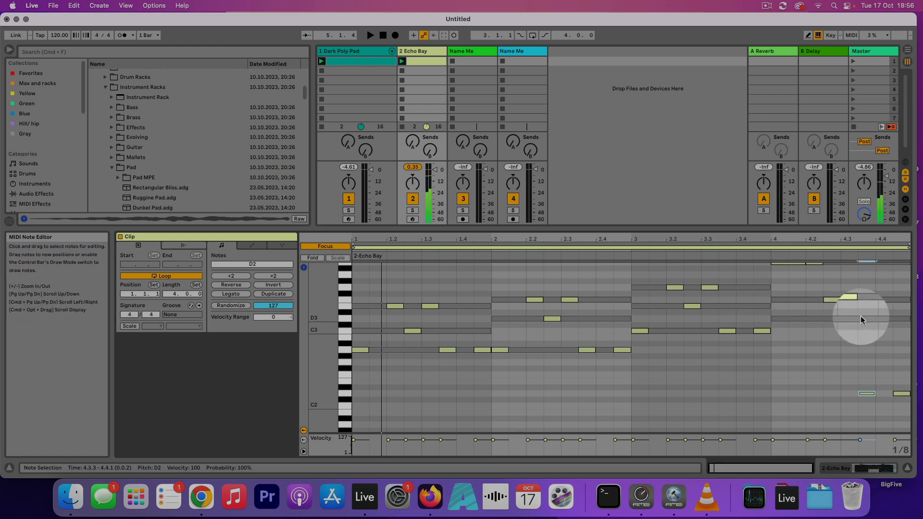
key(space)
double_click(329, 325)
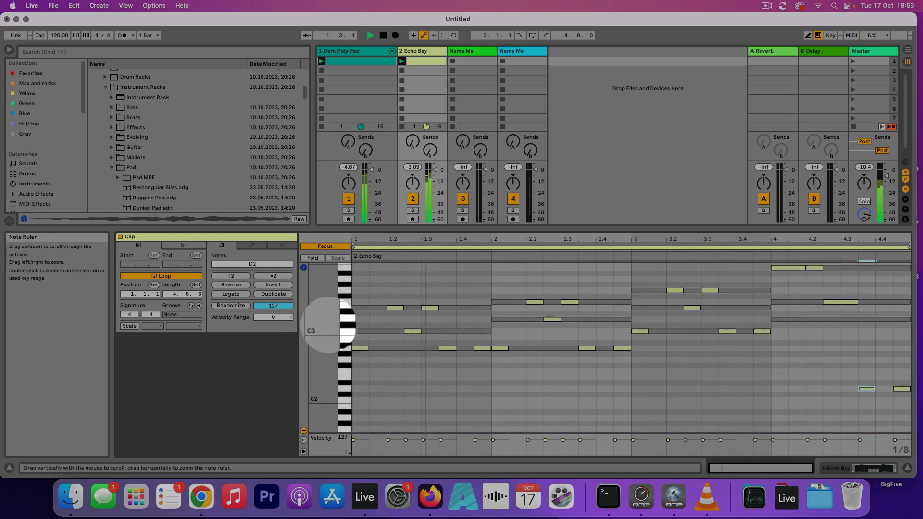